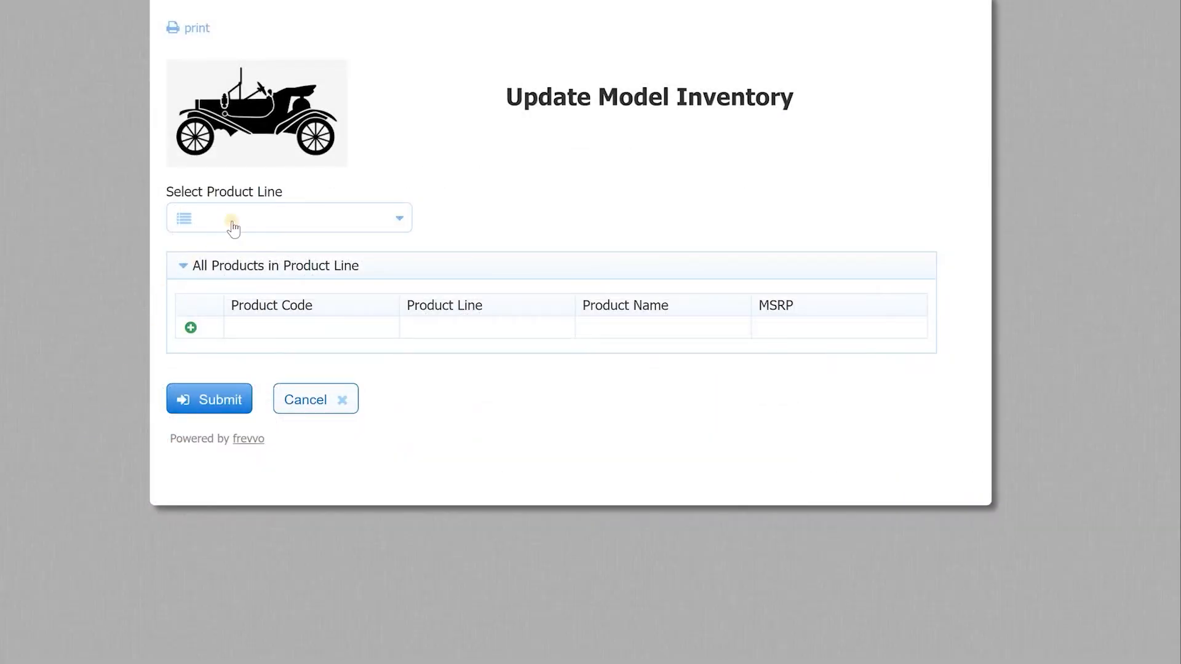
Select the Ships product line and add a row at the end of its product table with product code S777_1234
left_click(232, 225)
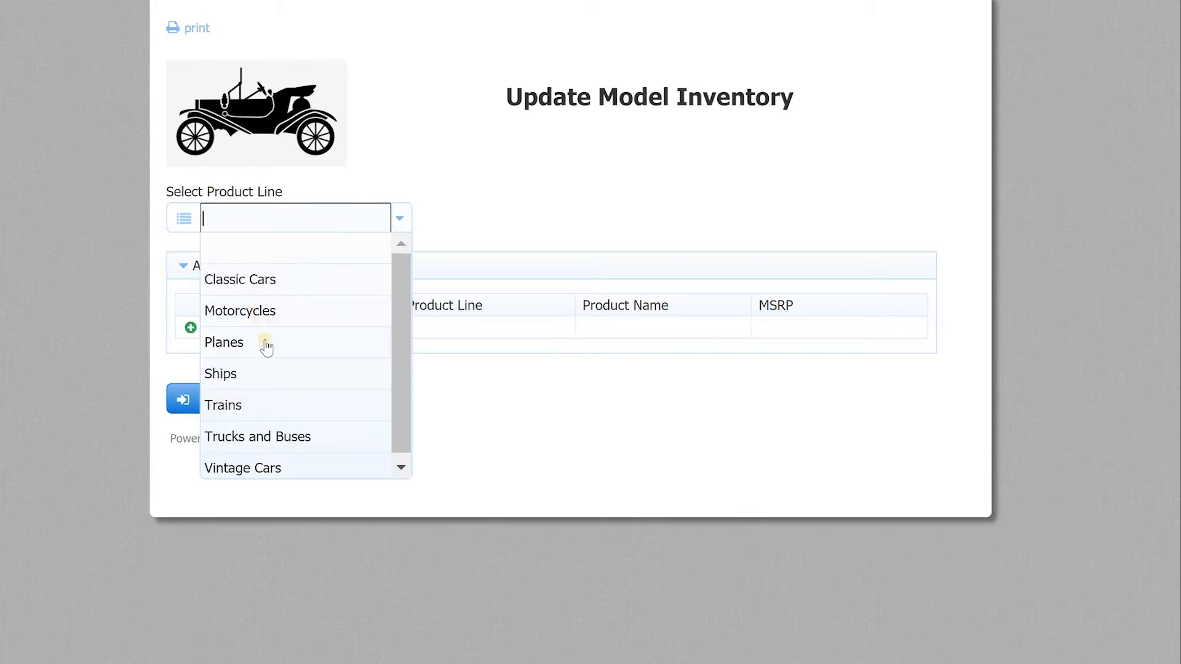
left_click(278, 388)
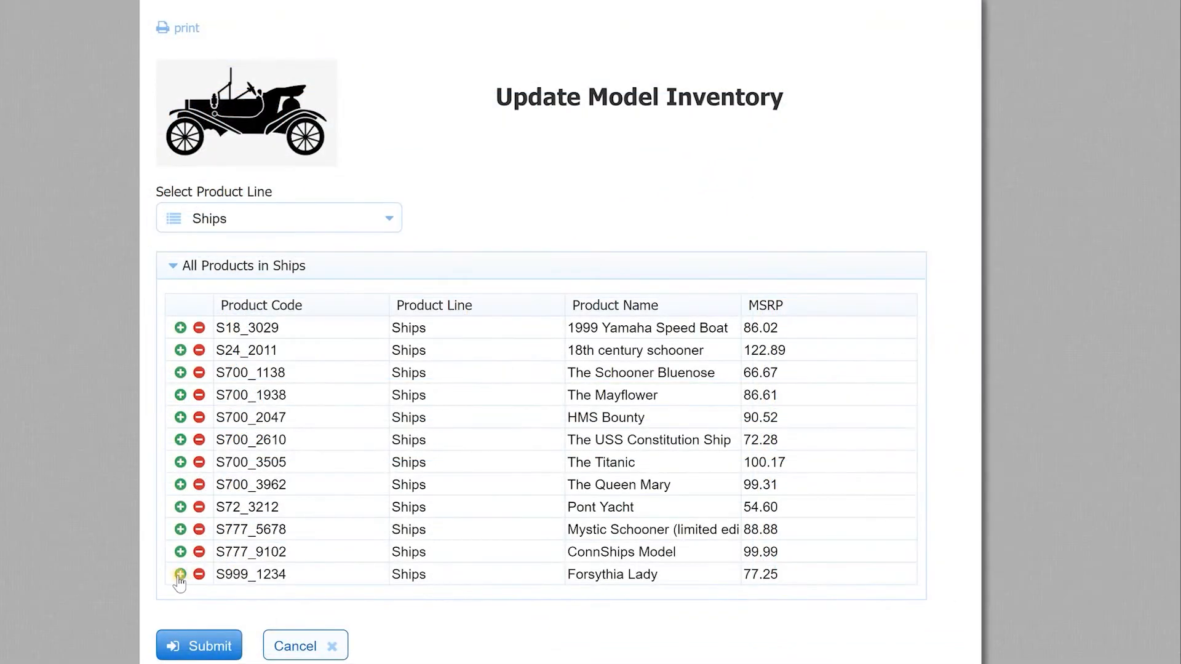
left_click(180, 574)
left_click(246, 592)
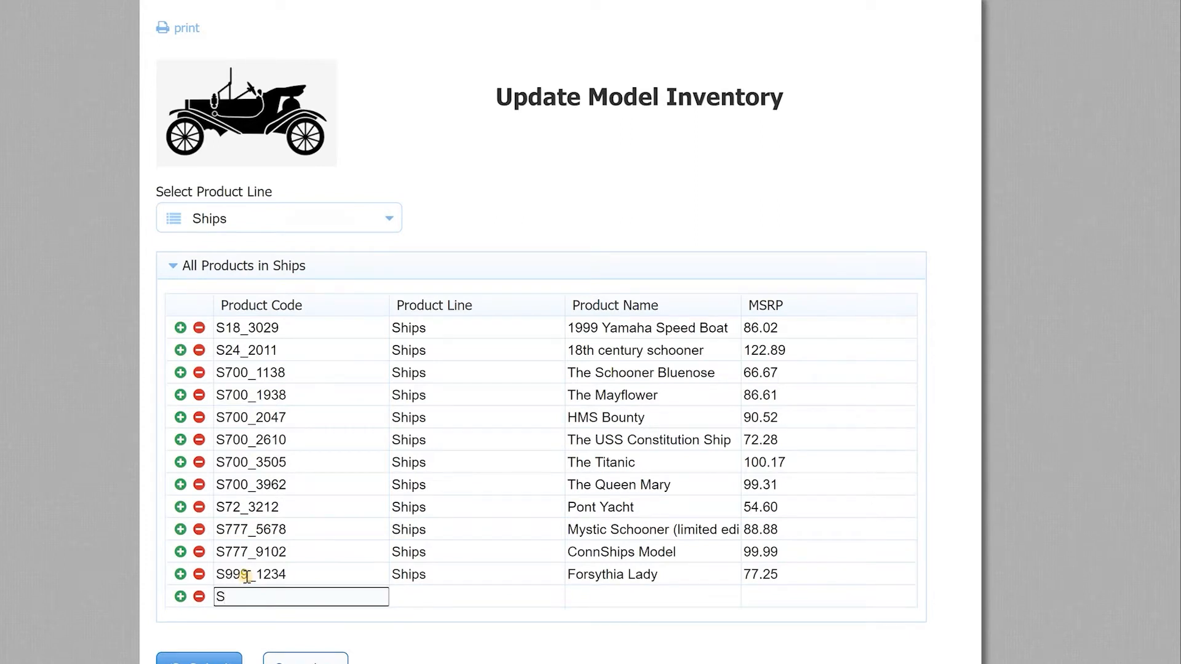
type("S777_1234")
key("Tab")
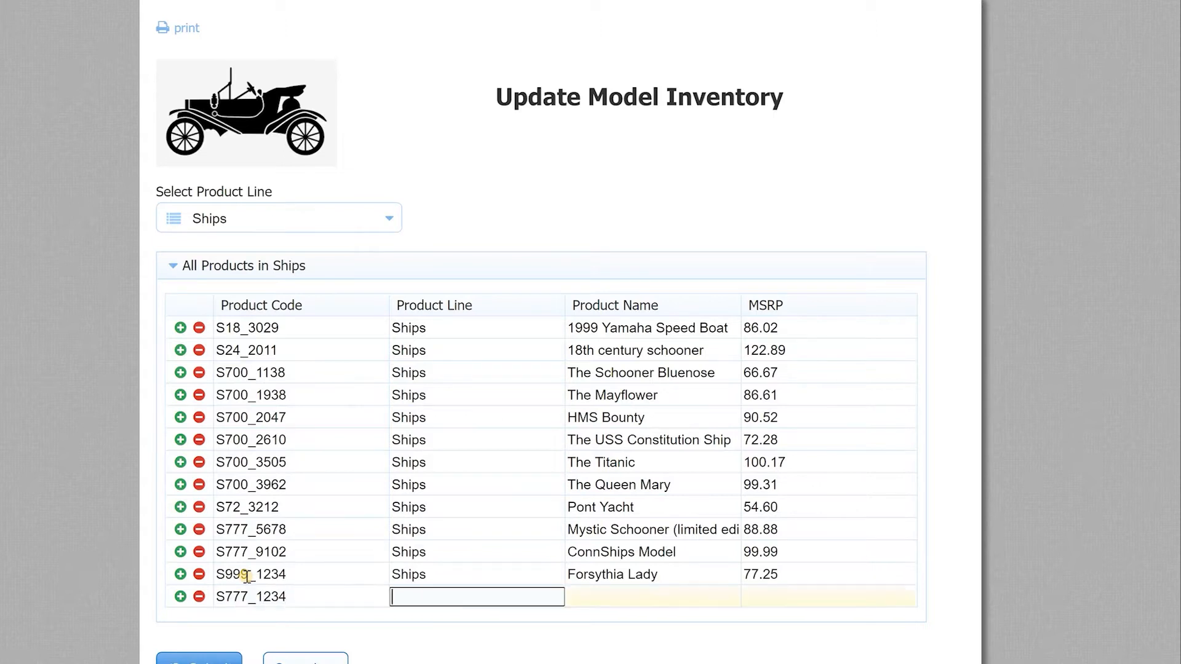
Fill the new row with product line Ships, product name The Salem and MSRP 89.94
type("Ships")
key("Tab")
type("The Salme")
key("BackSpace")
key("BackSpace")
type("em")
key("Tab")
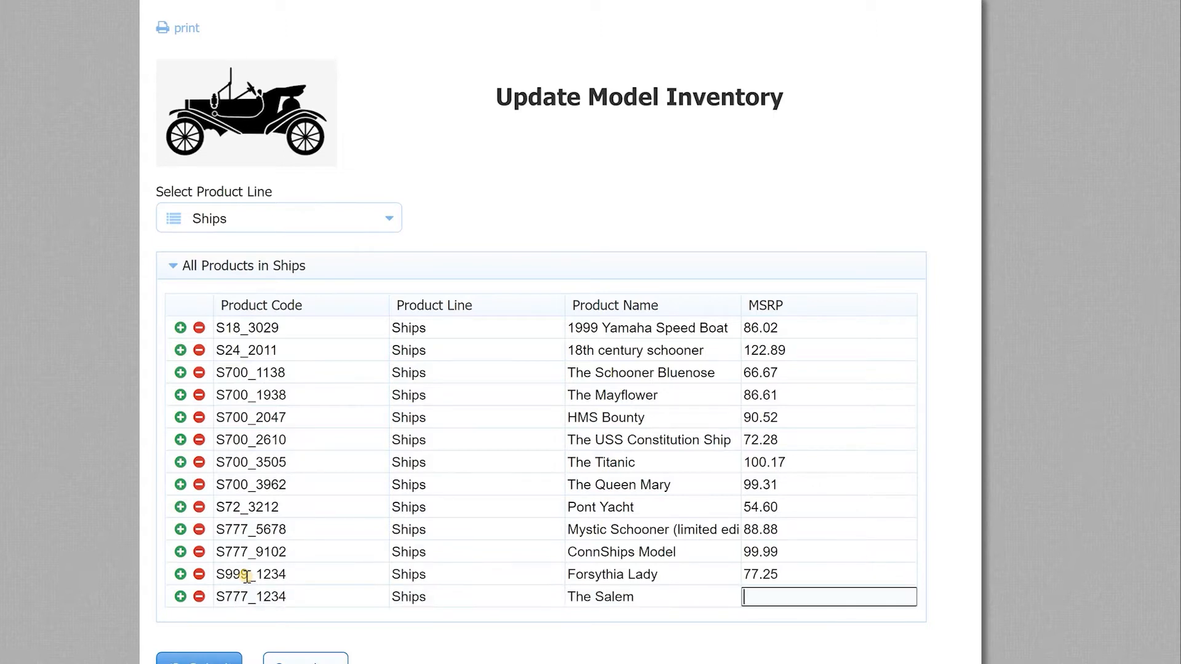
Rename the Forsythia Lady product as Forsythia Lady II and set its MSRP to 65.55
left_click(730, 566)
type("II")
key("Tab")
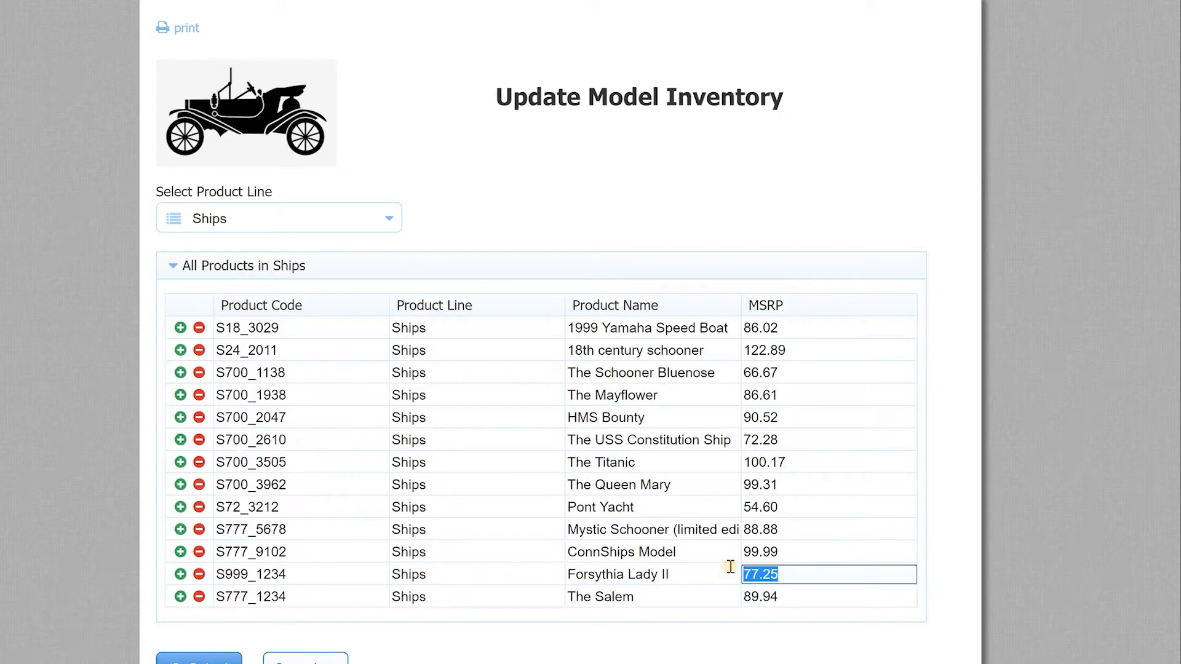
type("65.55")
Delete the ConnShips Model row from the product table and submit the form
left_click(199, 553)
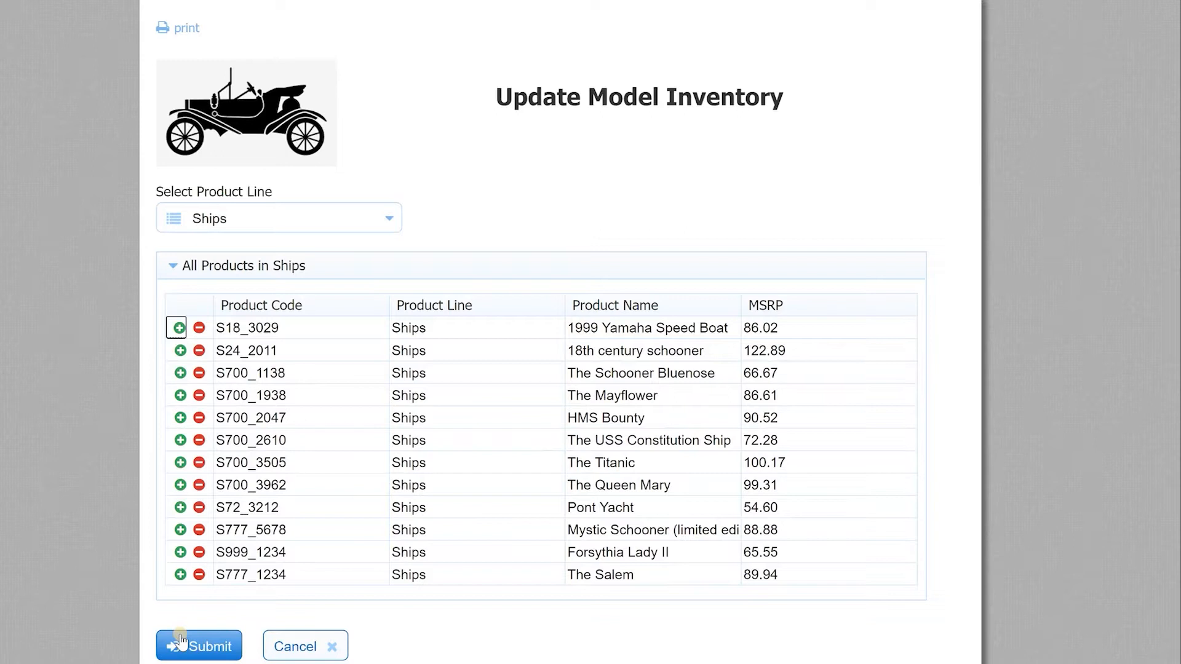
left_click(180, 642)
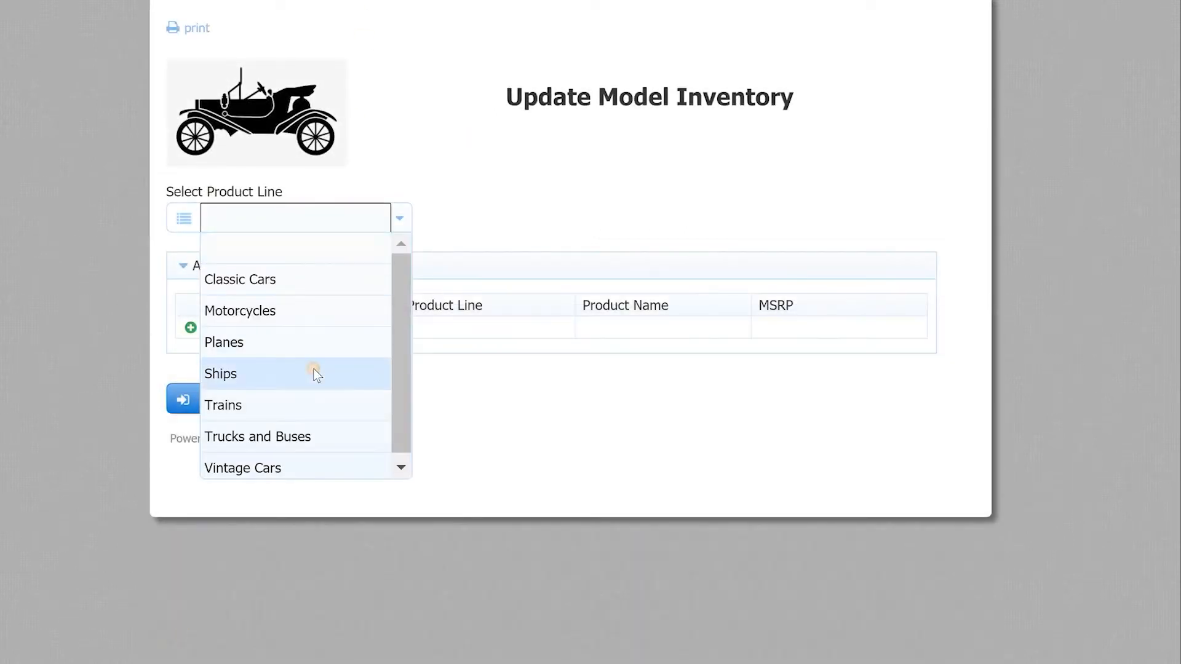
Reload the Ships product line and check the rows for The Salem and Forsythia Lady II
left_click(311, 372)
left_click(687, 574)
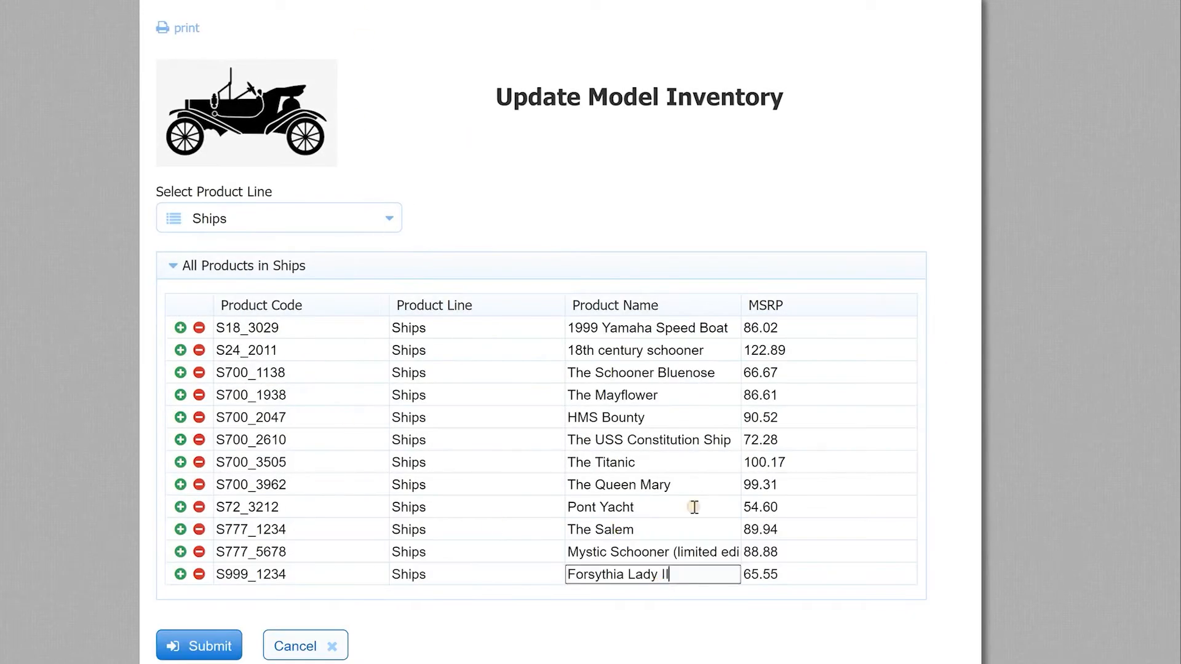
scroll(694, 506, "down", 1)
left_click(645, 496)
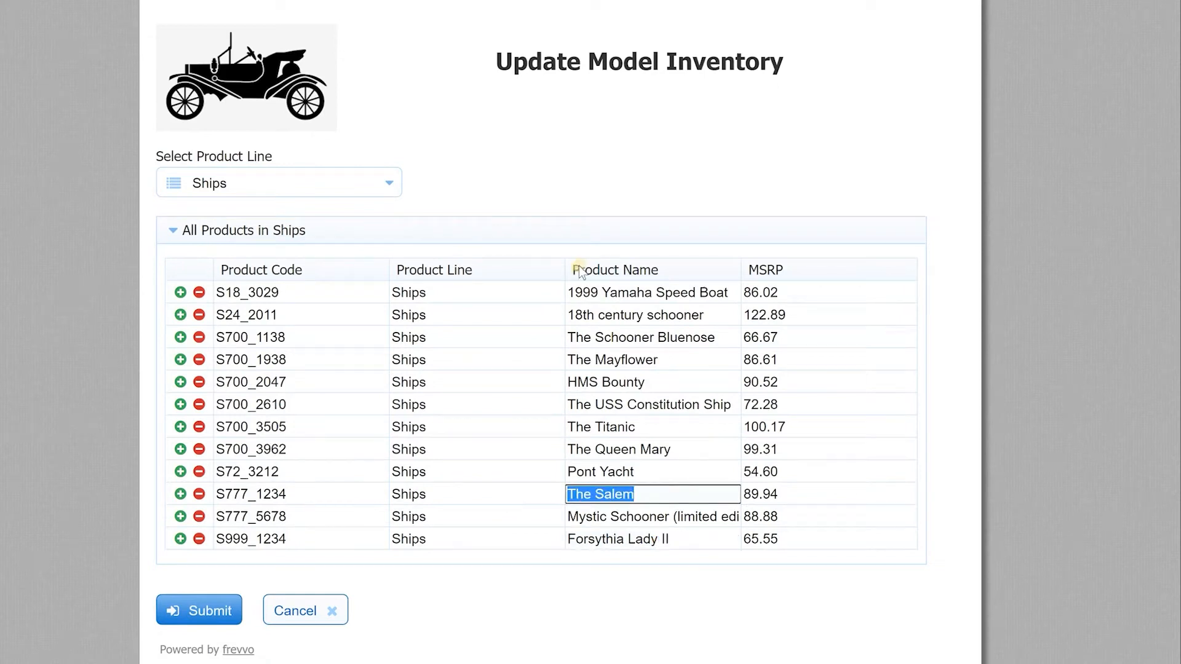
left_click(497, 592)
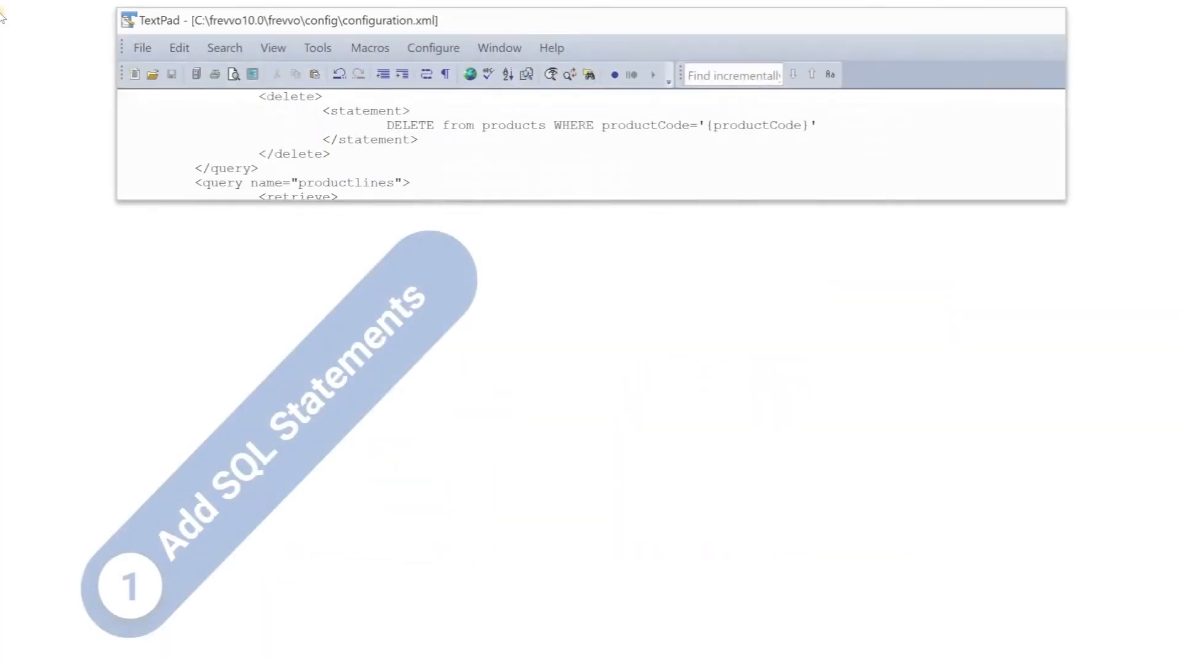
Review the SQL statements of the products queryset in configuration.xml
scroll(591, 145, "down", 2)
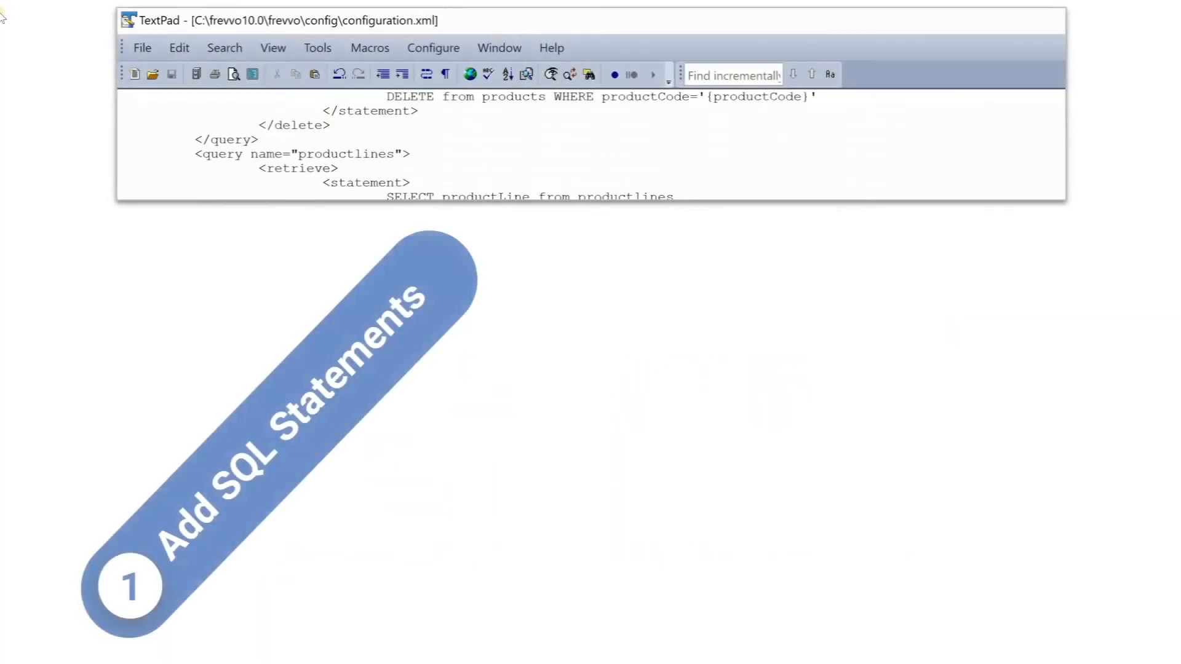
scroll(591, 144, "down", 2)
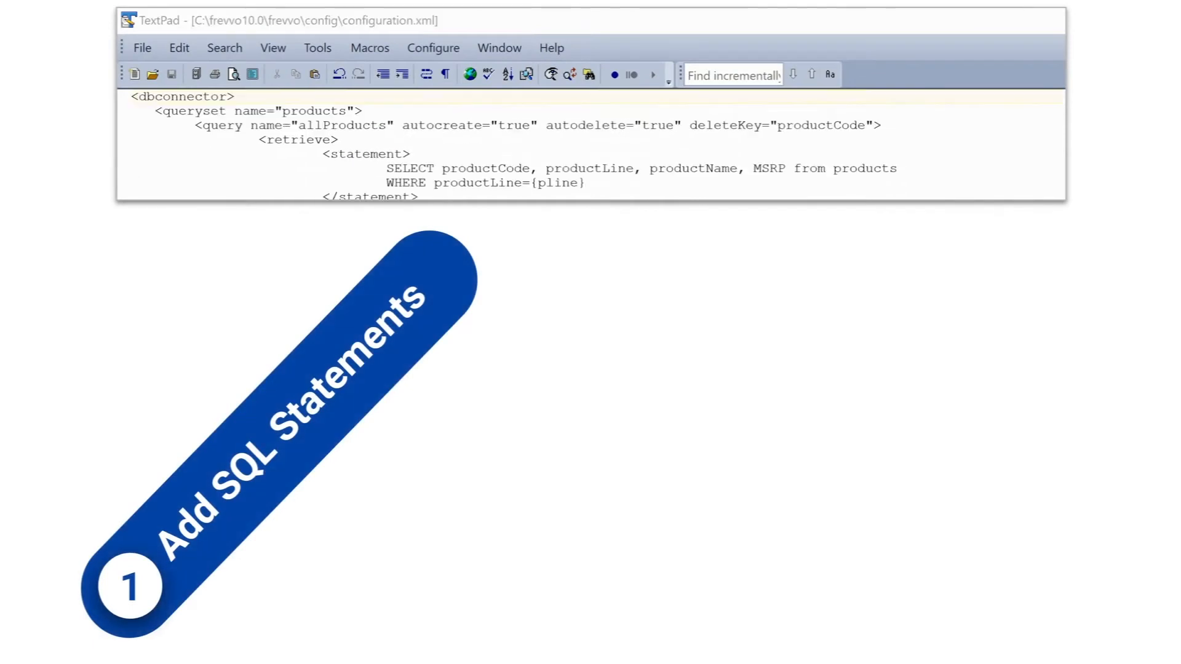
scroll(590, 144, "down", 2)
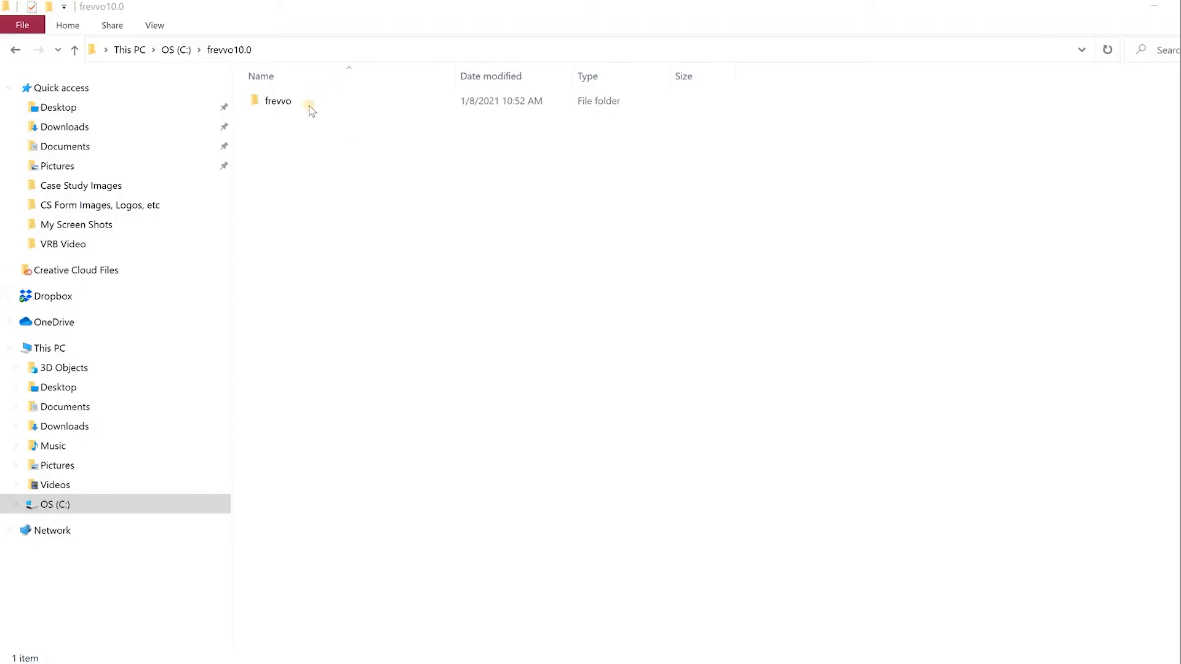
Browse into the frevvo config folder in File Explorer and open configuration.xml with TextPad
left_click(310, 107)
double_click(309, 104)
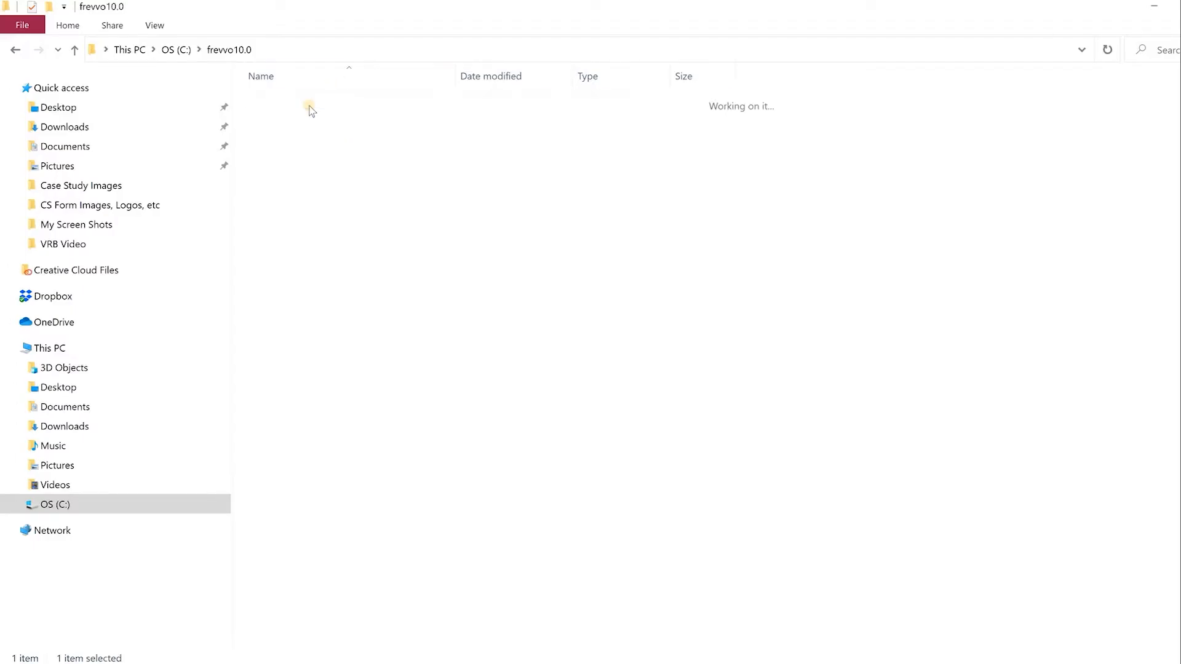
double_click(311, 102)
right_click(309, 101)
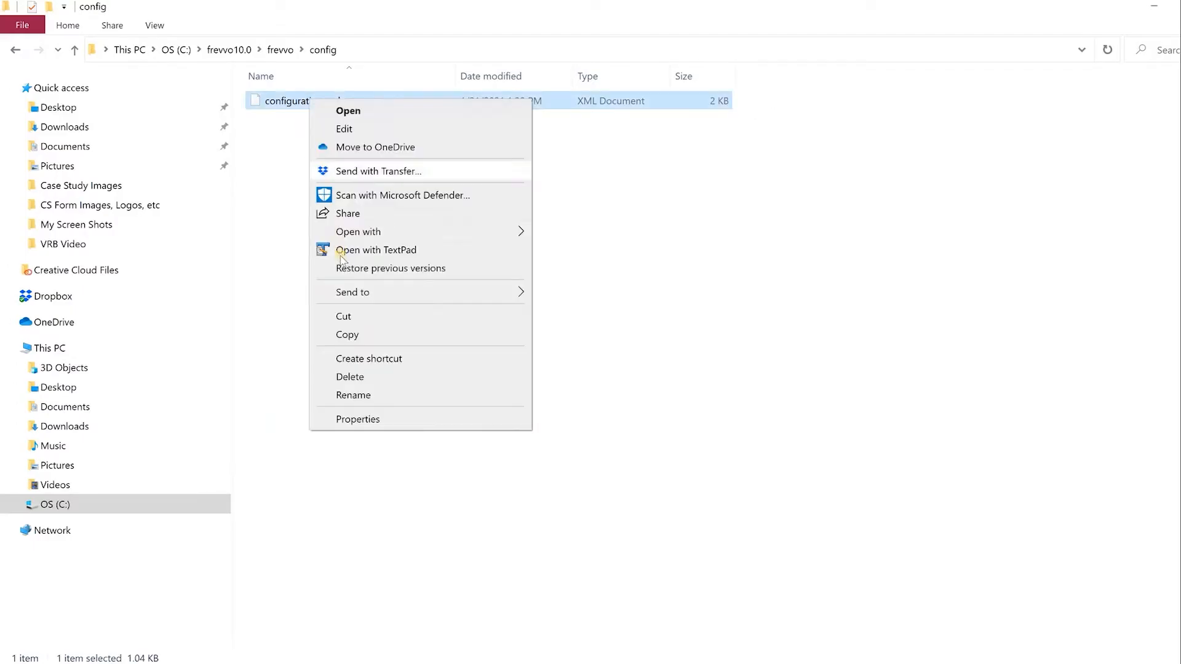
left_click(343, 249)
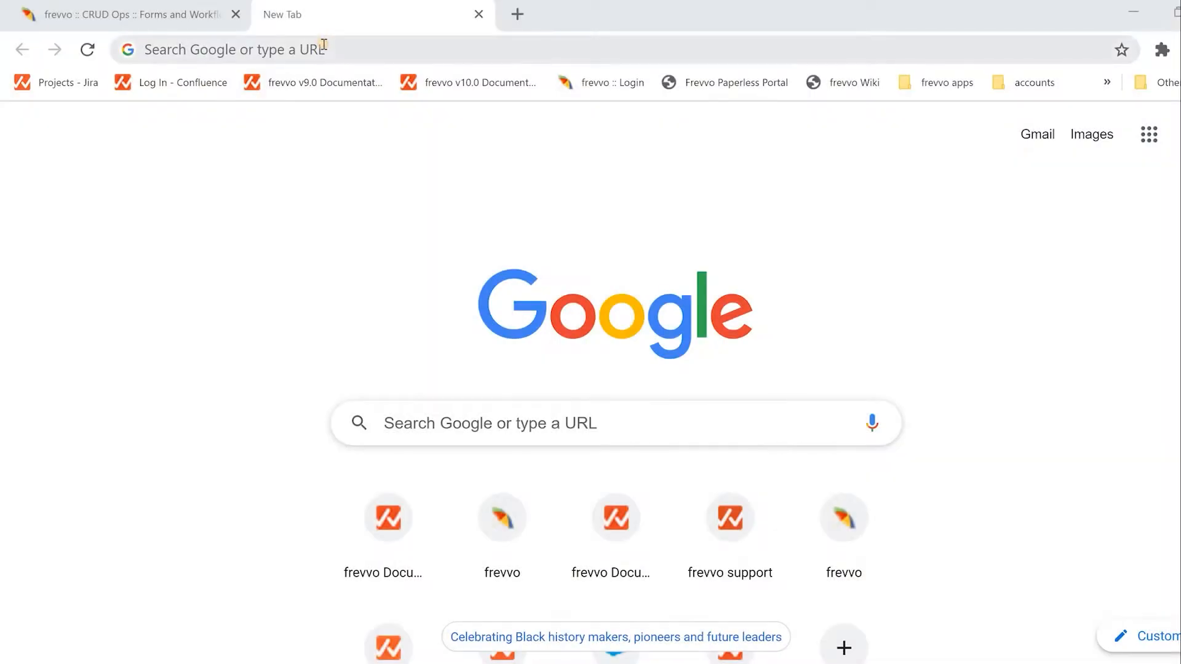
In the browser, enter the database connector address localhost:8082/database/products/allProducts/ for the allProducts query
left_click(323, 44)
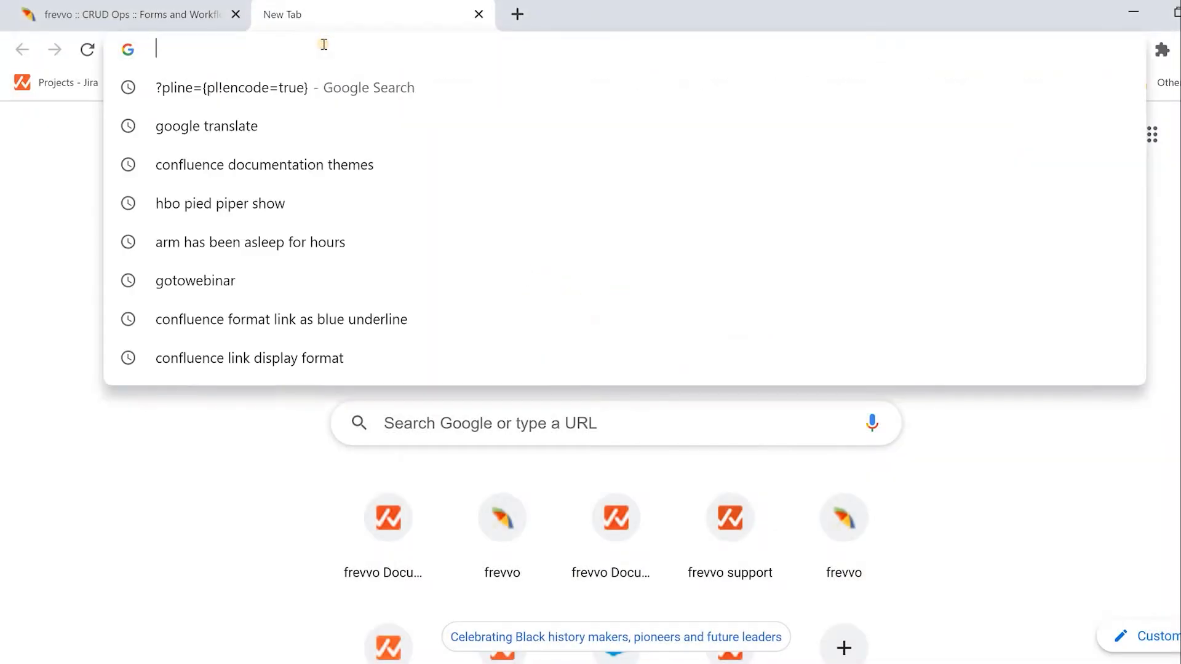
type("local")
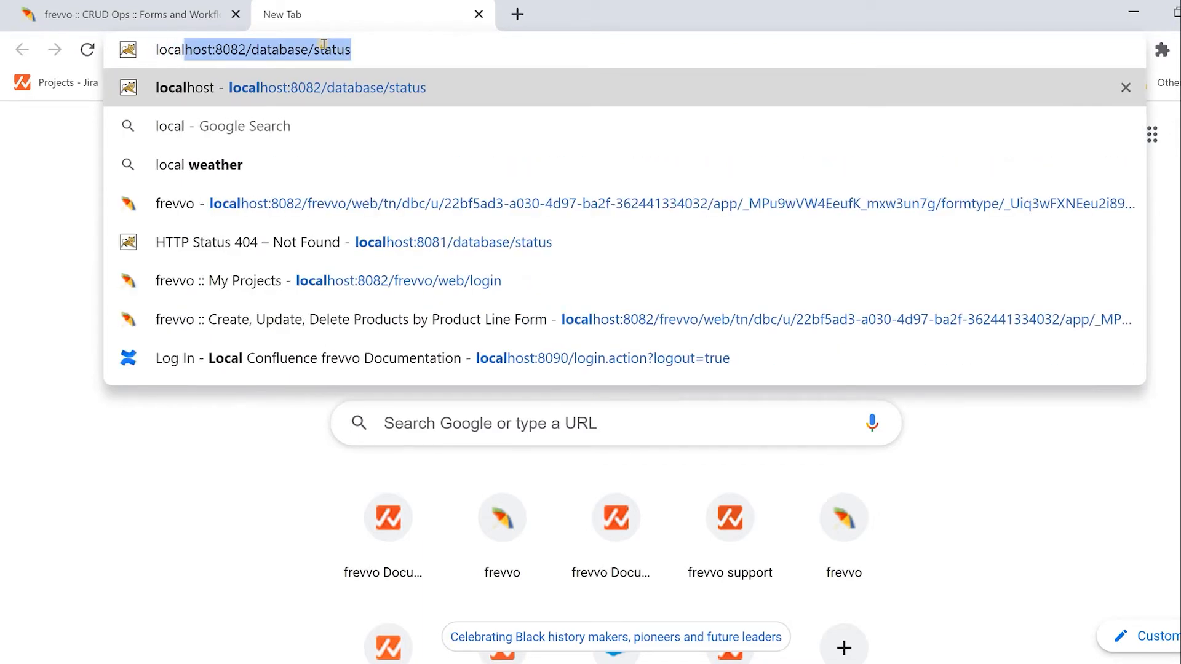
key("End")
key("BackSpace")
key("BackSpace")
key("BackSpace")
key("BackSpace")
key("BackSpace")
key("BackSpace")
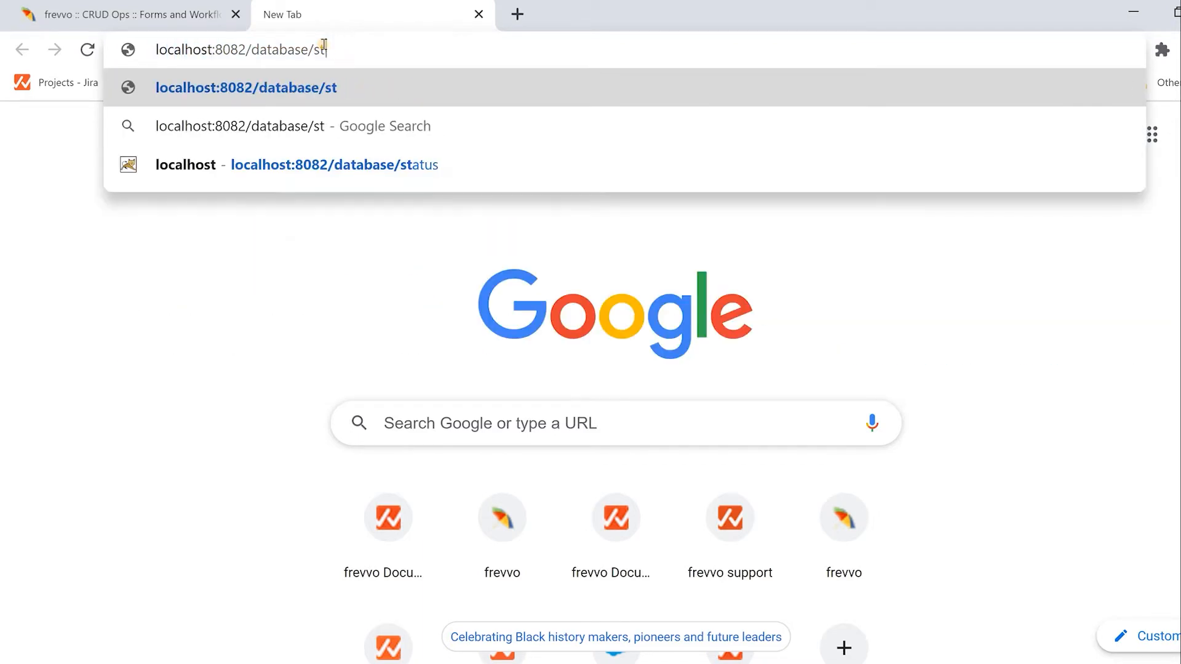
type("prod")
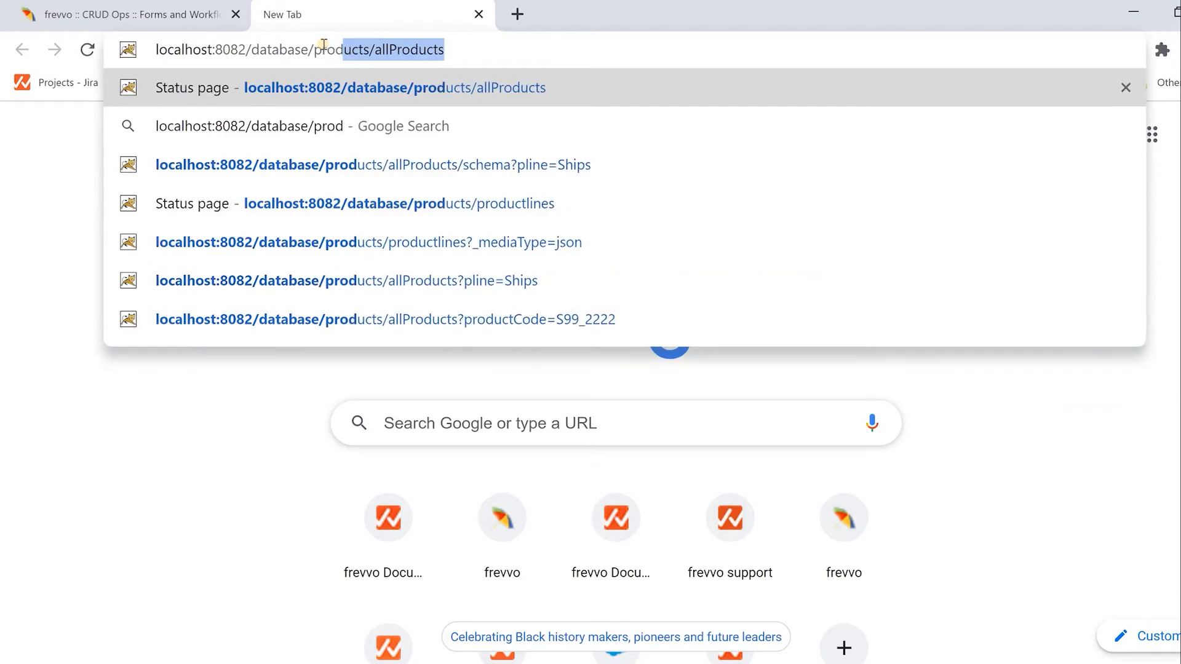
type("uctts")
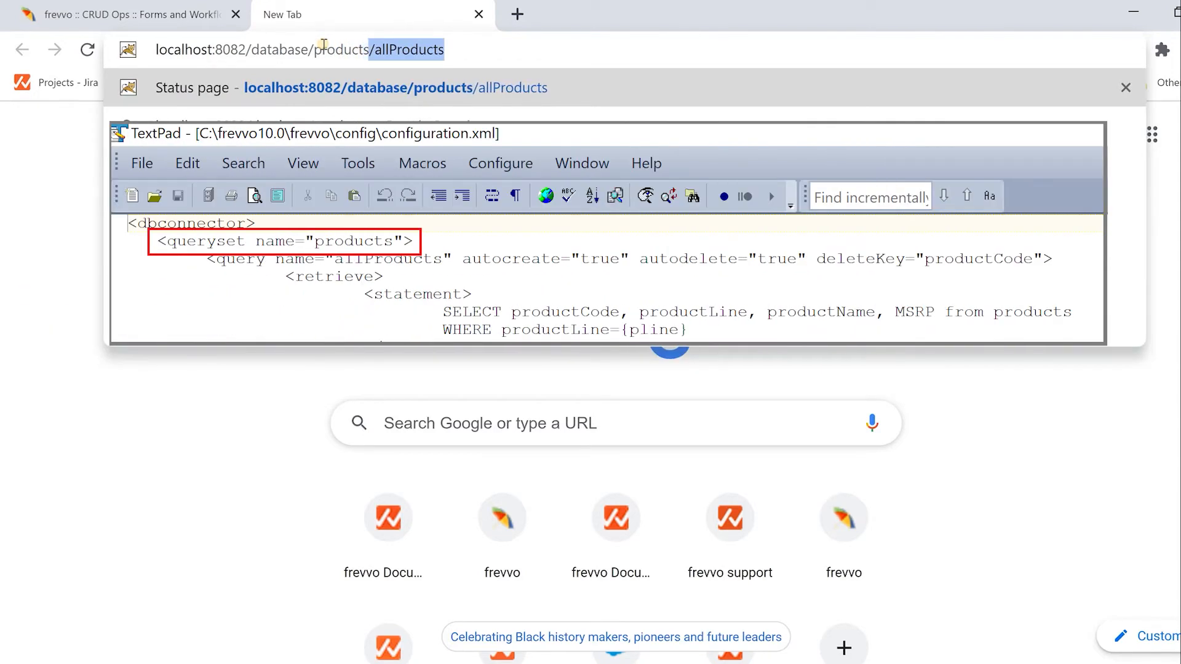
type("/allProd")
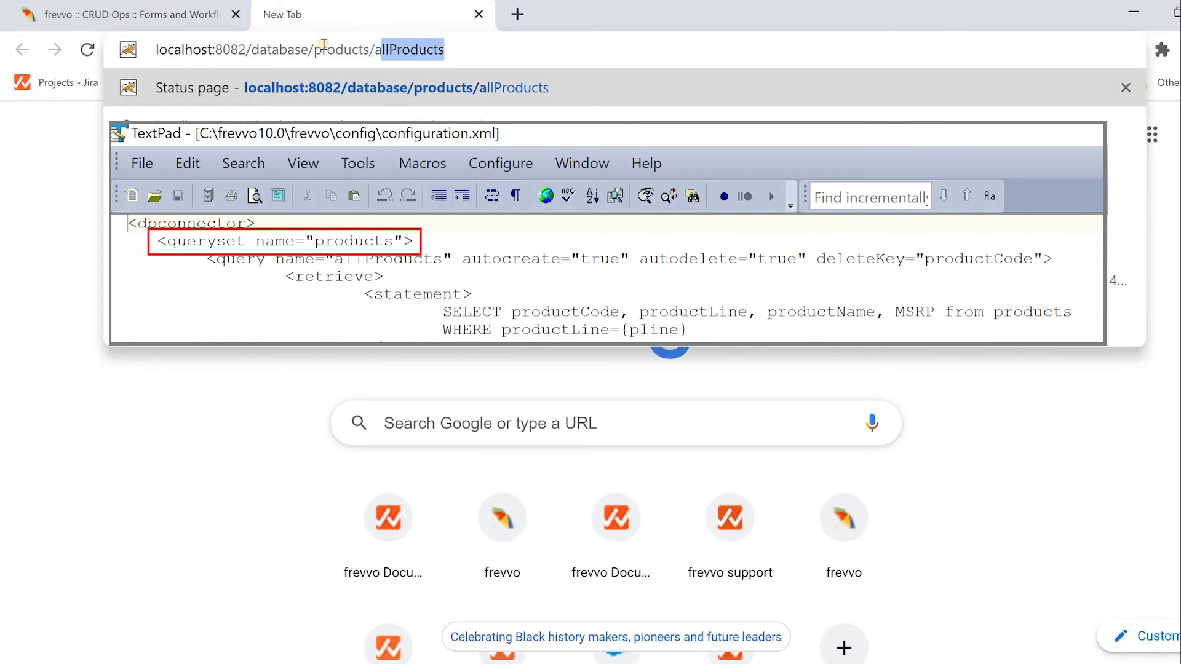
type("ucts/")
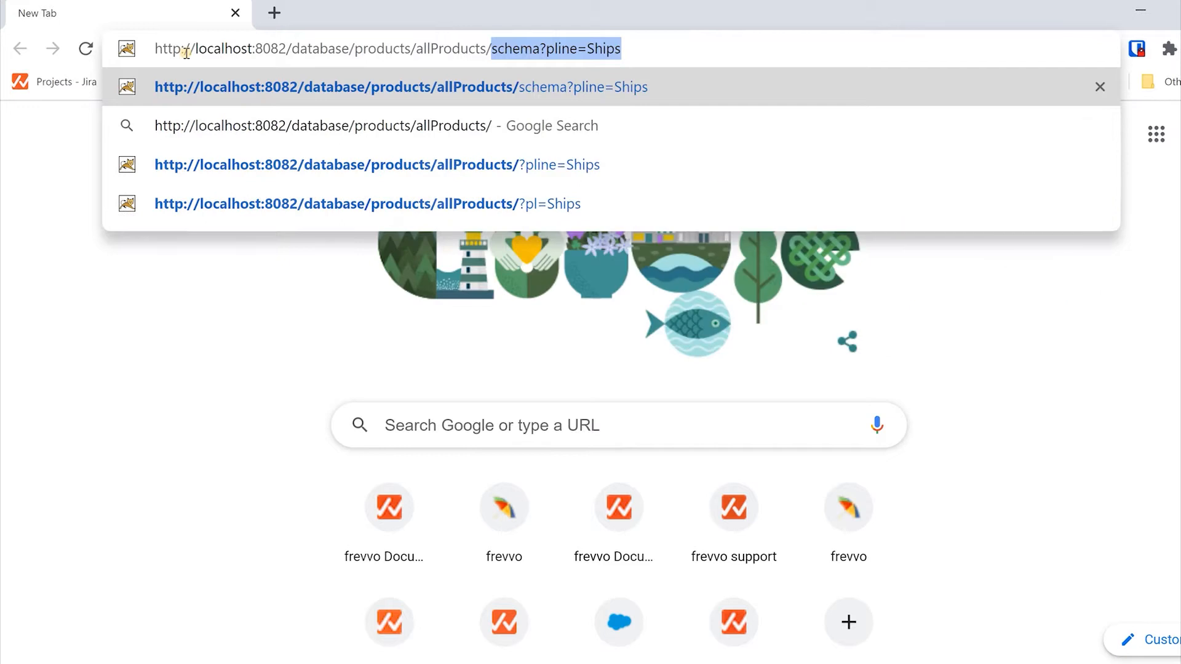
Replace the address's trailing slash with the query parameter ?pline=Ships and load the page
key("BackSpace")
type("?")
key("BackSpace")
key("BackSpace")
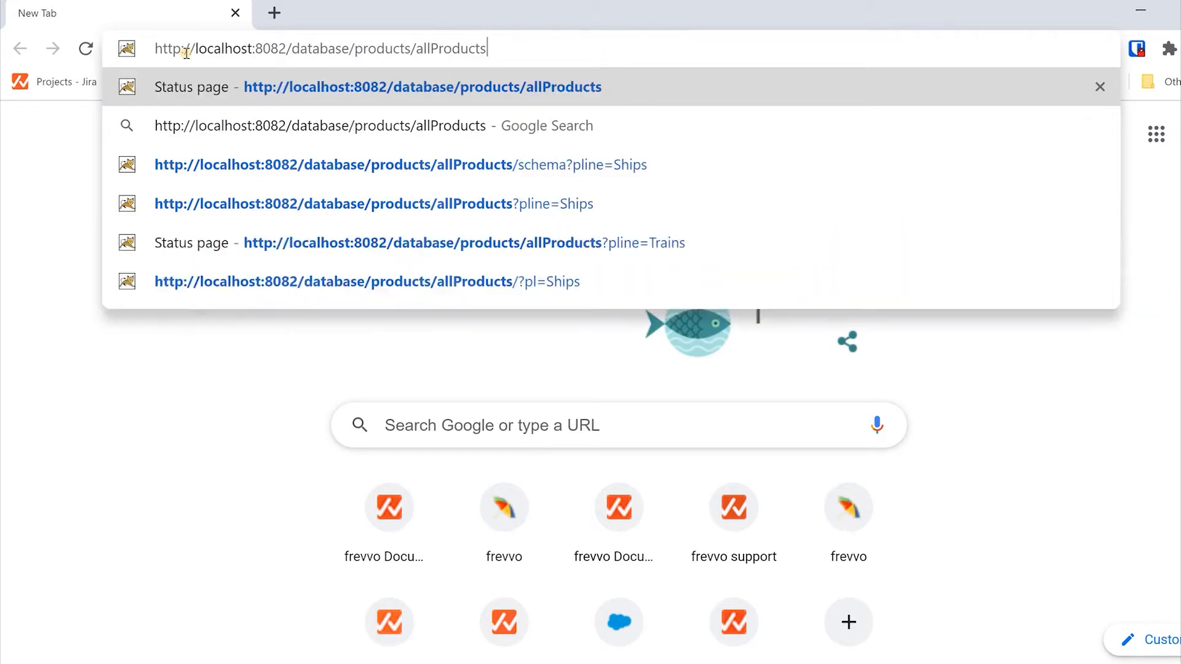
type("?")
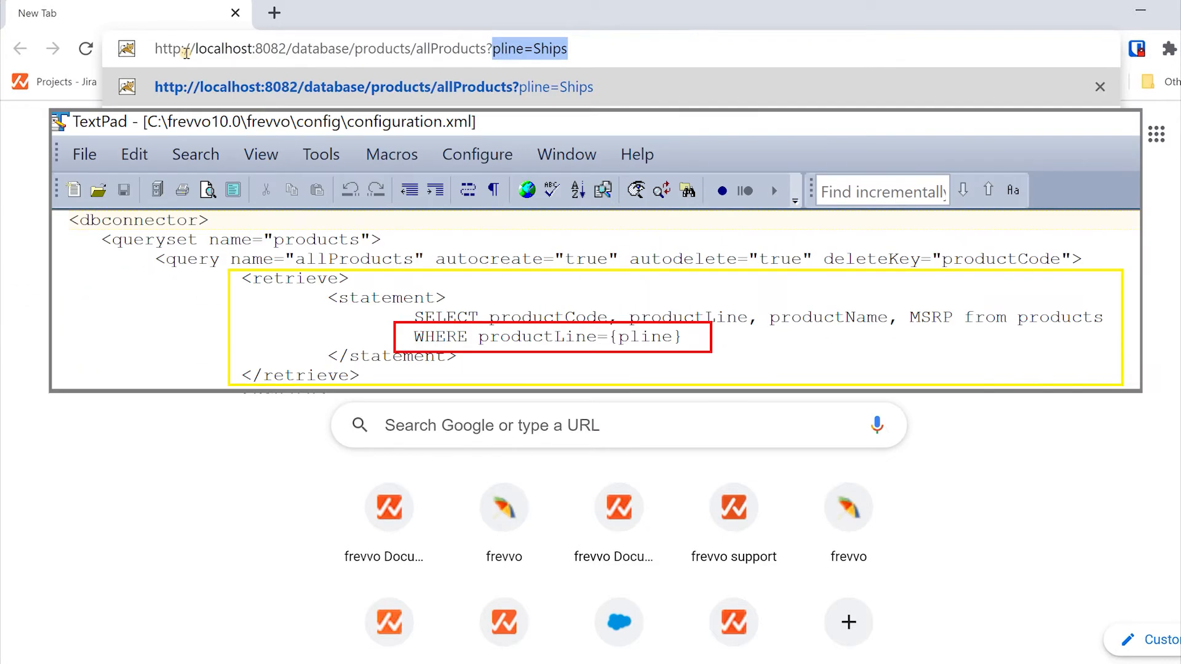
key("Right")
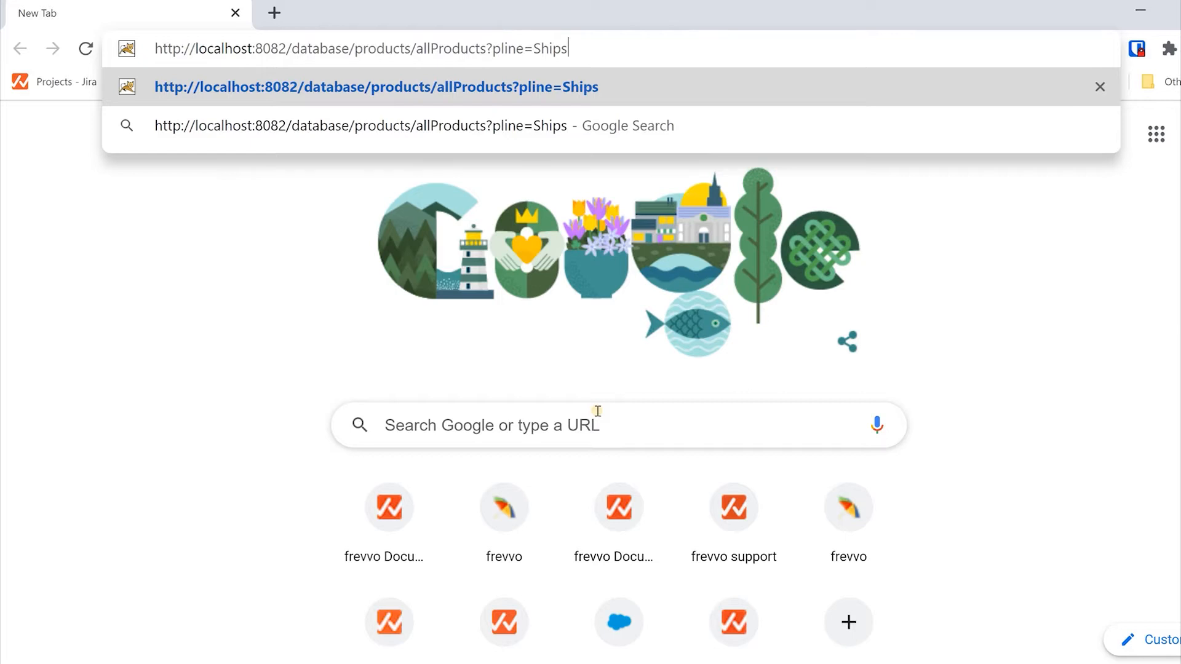
key("Return")
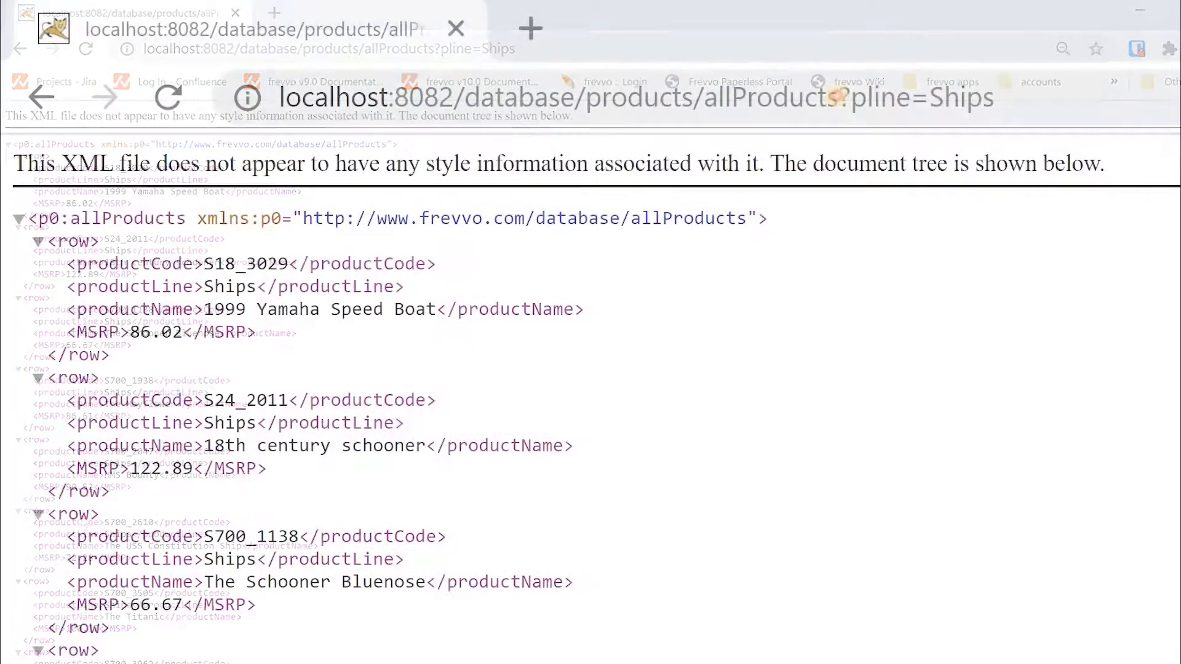
Insert /schema after allProducts in the address and load the query's XML schema
left_click(436, 52)
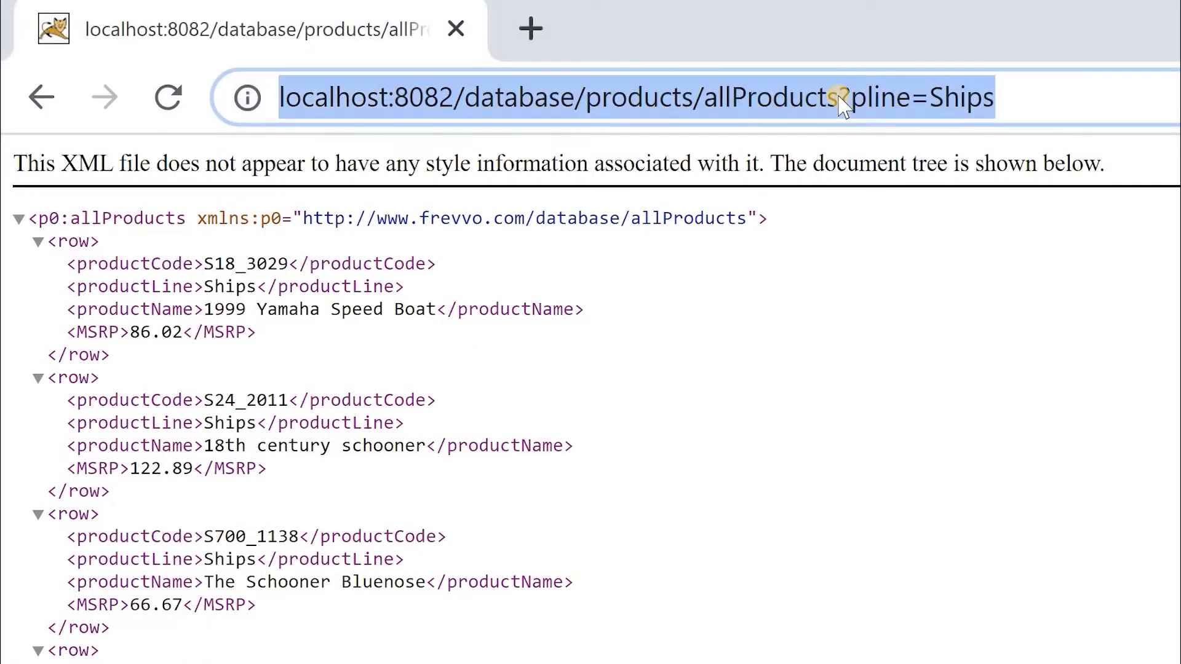
left_click(840, 101)
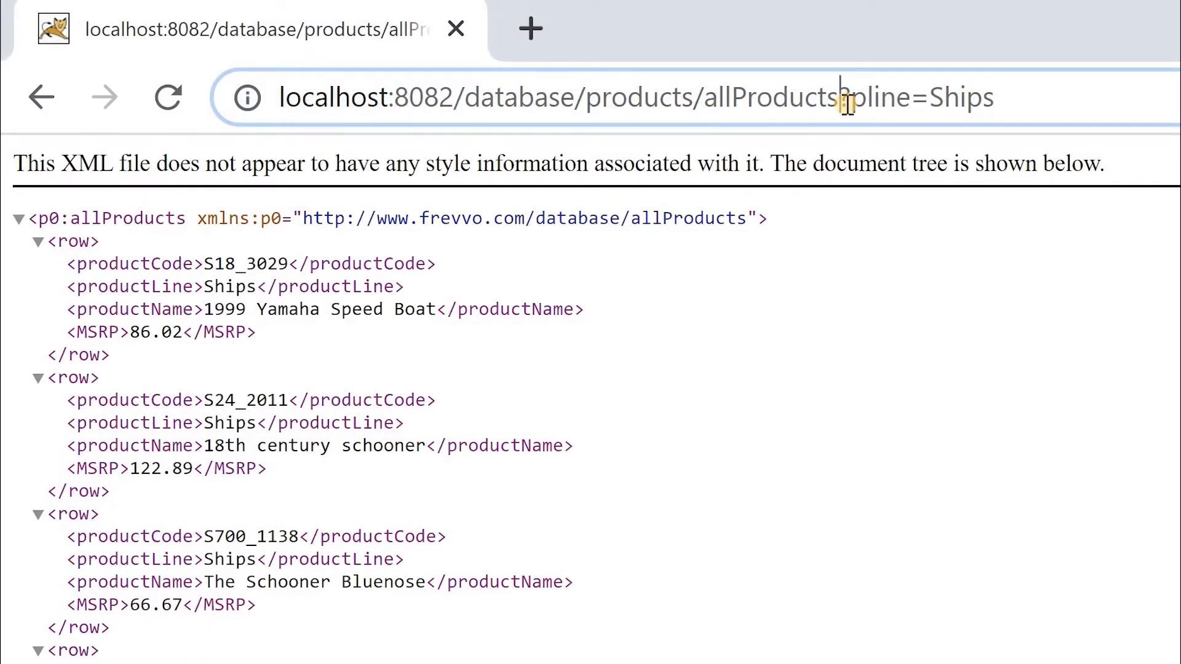
type("/schema")
key("Return")
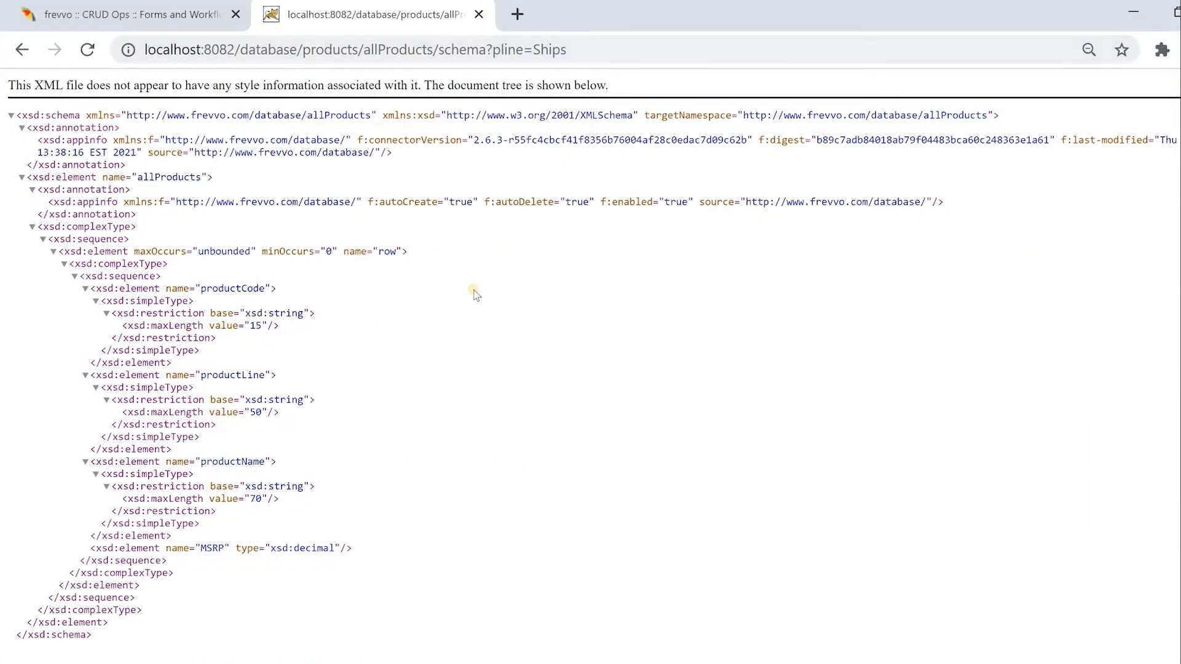
Save the schema page to the Documents folder as allProductSchema21.2.1.xsd
right_click(476, 295)
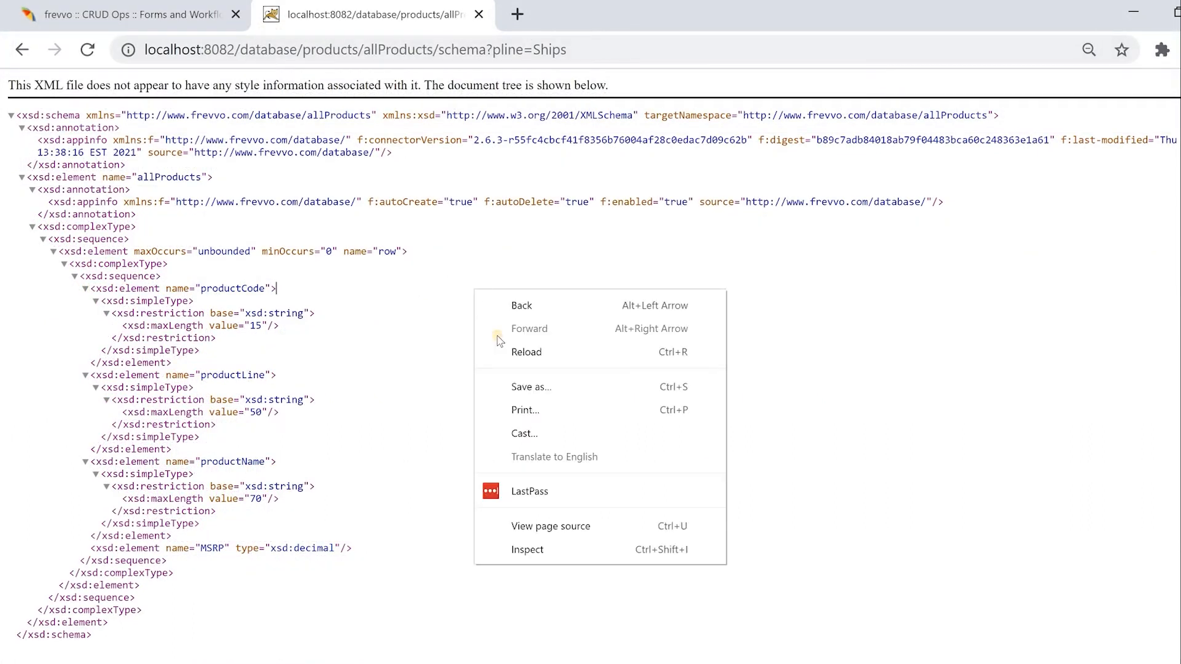
left_click(516, 389)
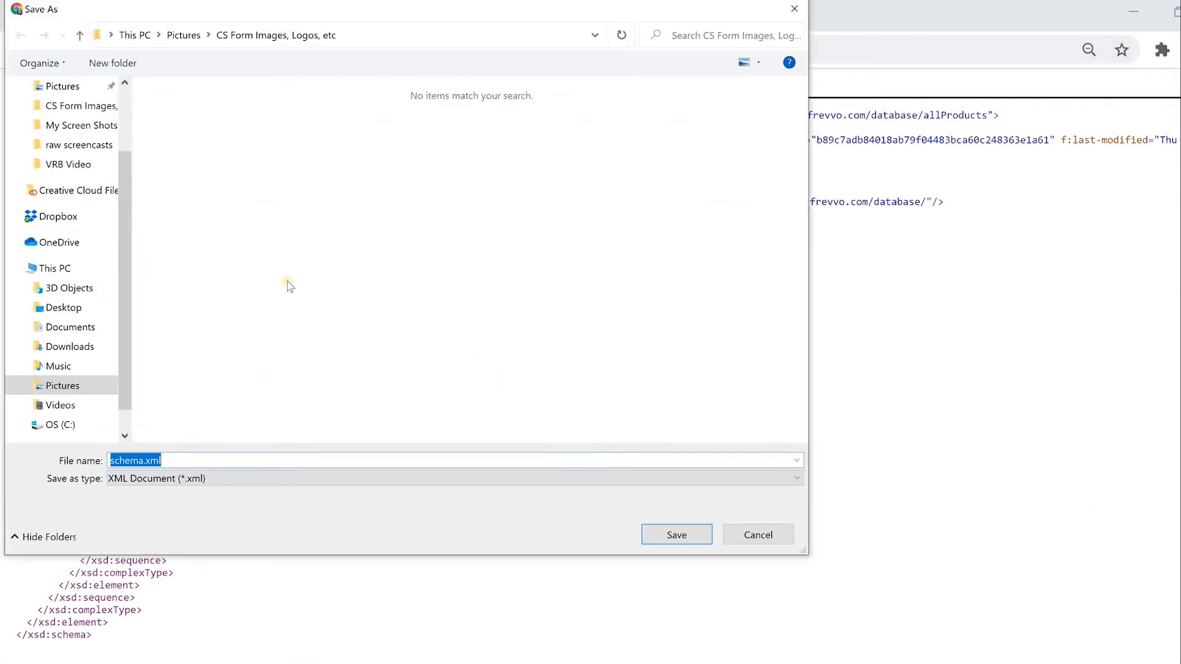
type("allProductSchema")
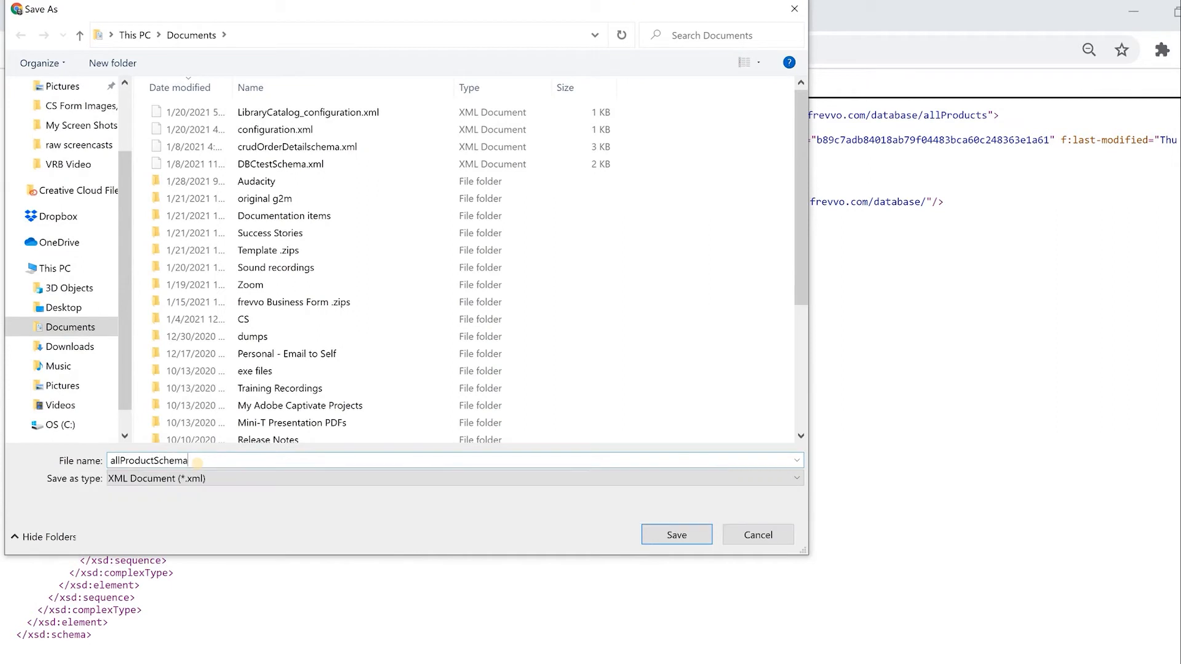
type("21.2.1.xsd")
left_click(679, 540)
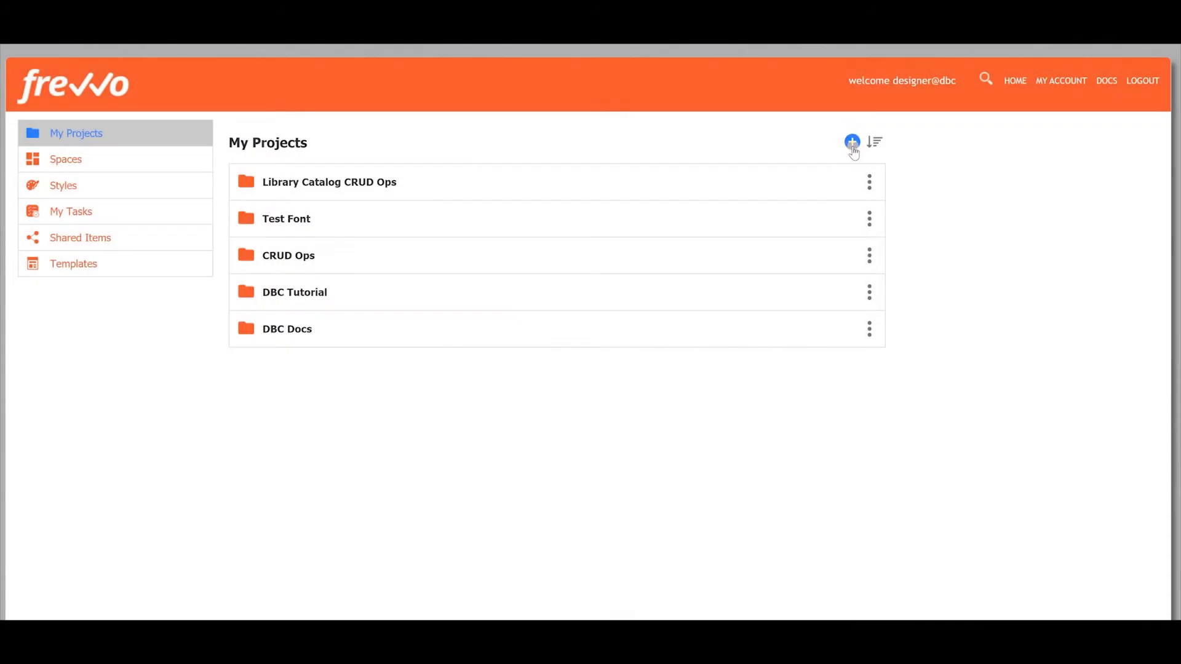
Create a new project named Classic Models
left_click(852, 142)
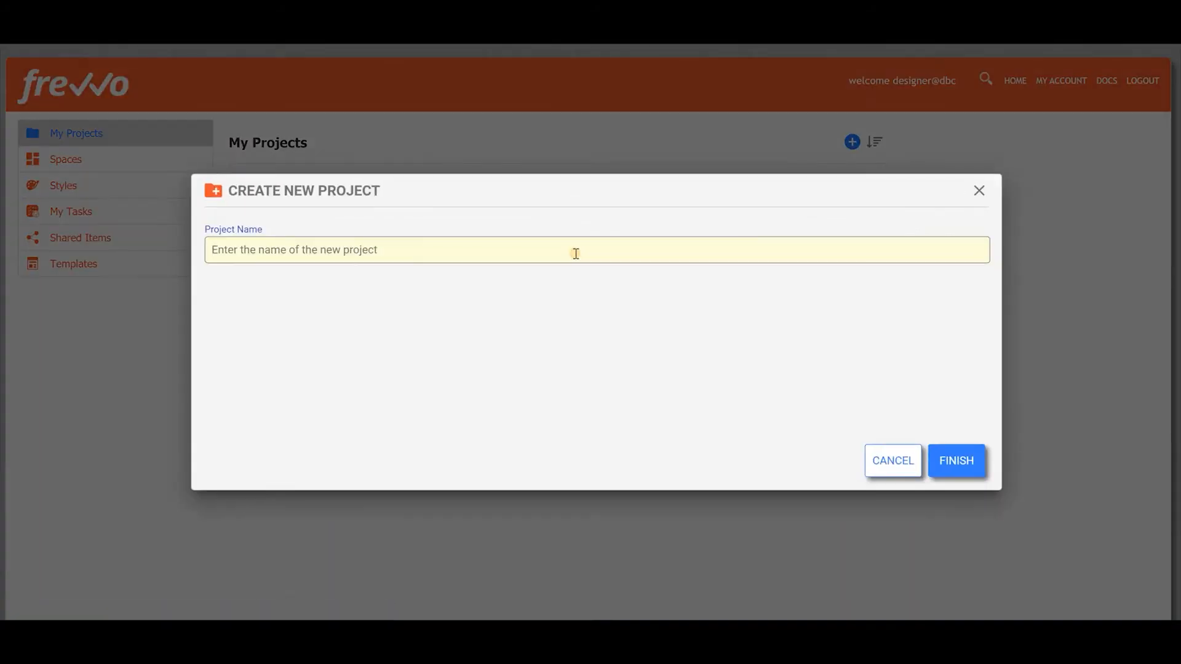
type("Classic Models")
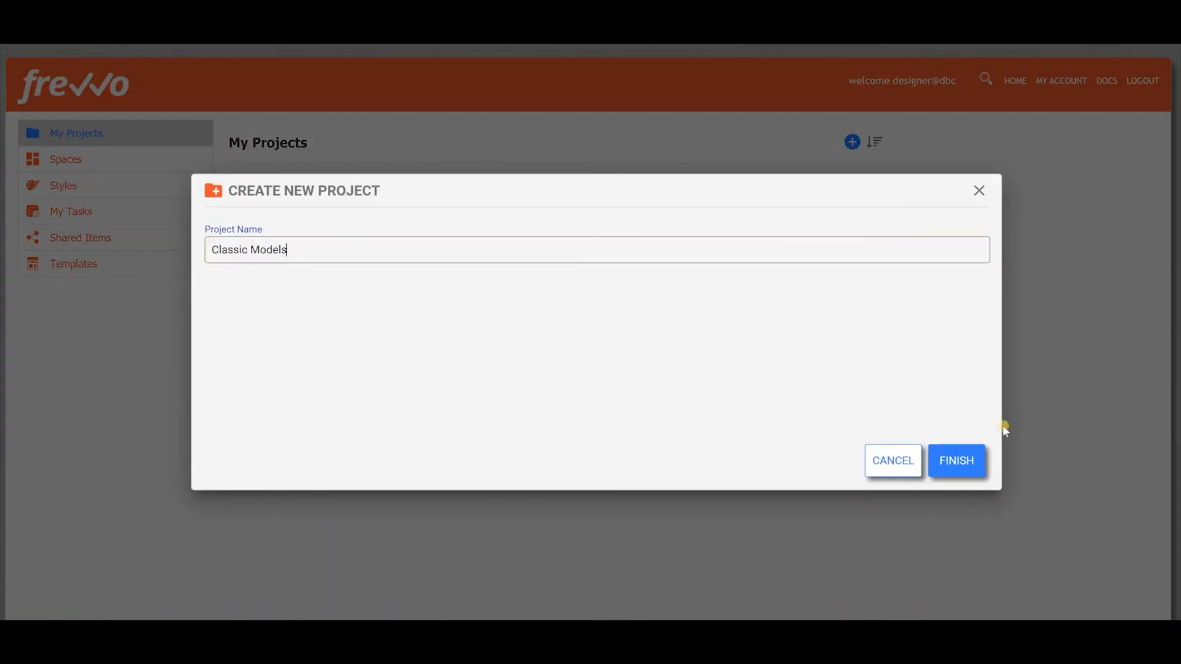
left_click(969, 460)
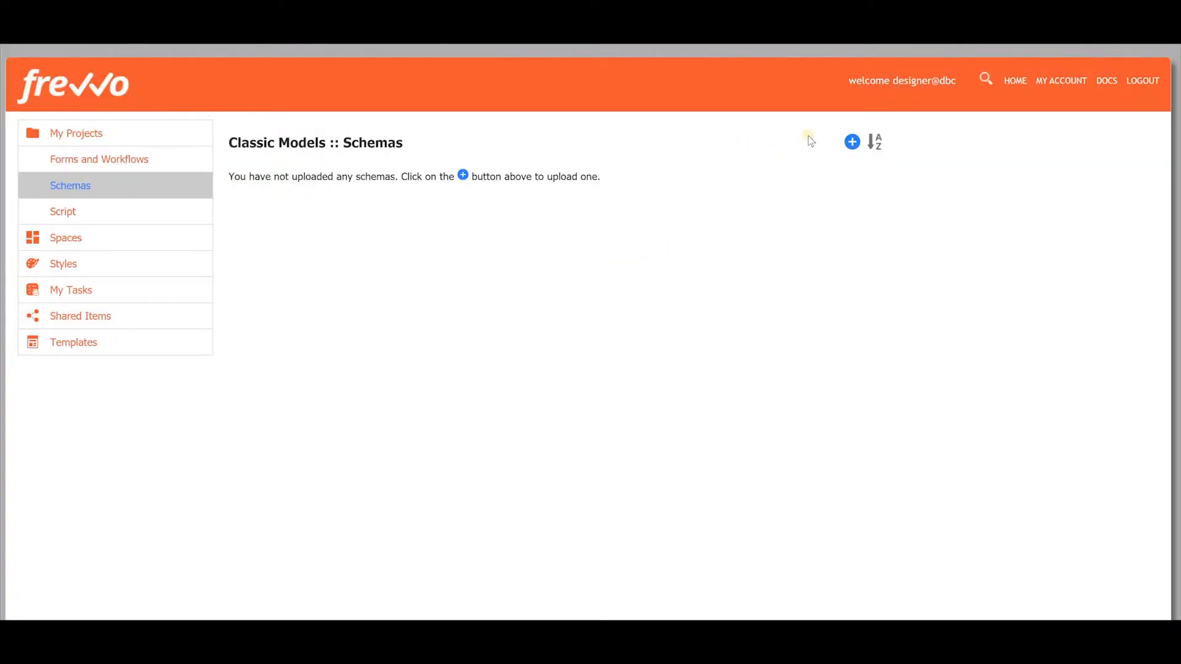
Upload the file allProductSchema21.2.1.xsd to the project's schemas under the name allProducts
left_click(852, 142)
left_click(351, 263)
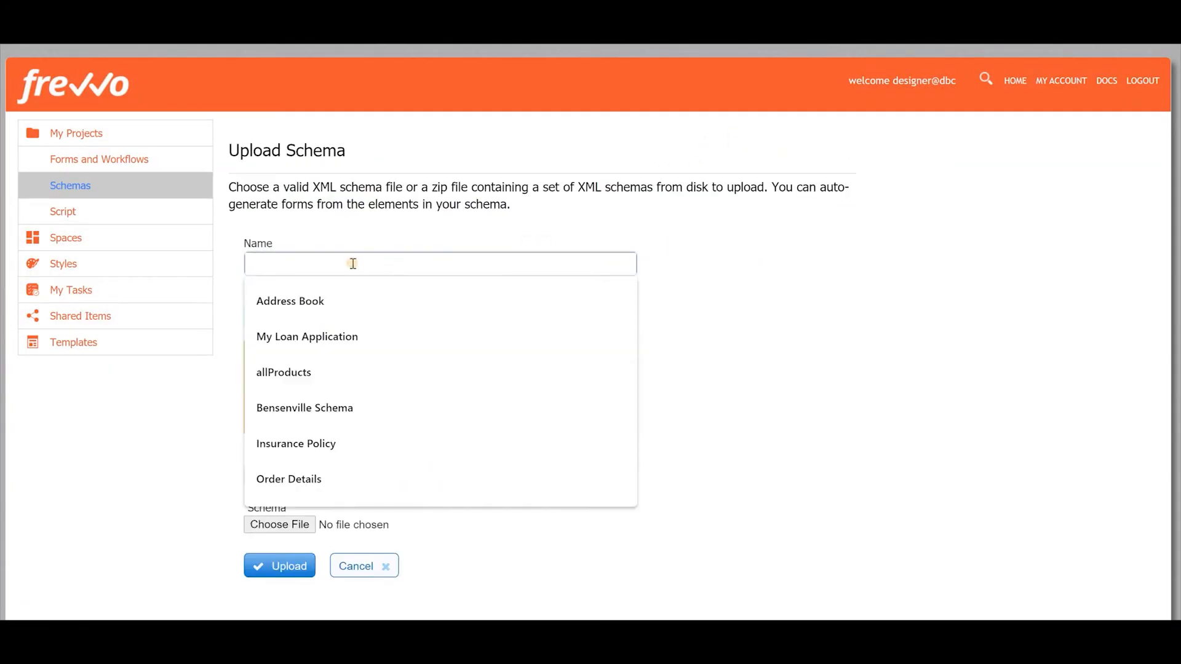
type("allProducts")
left_click(270, 524)
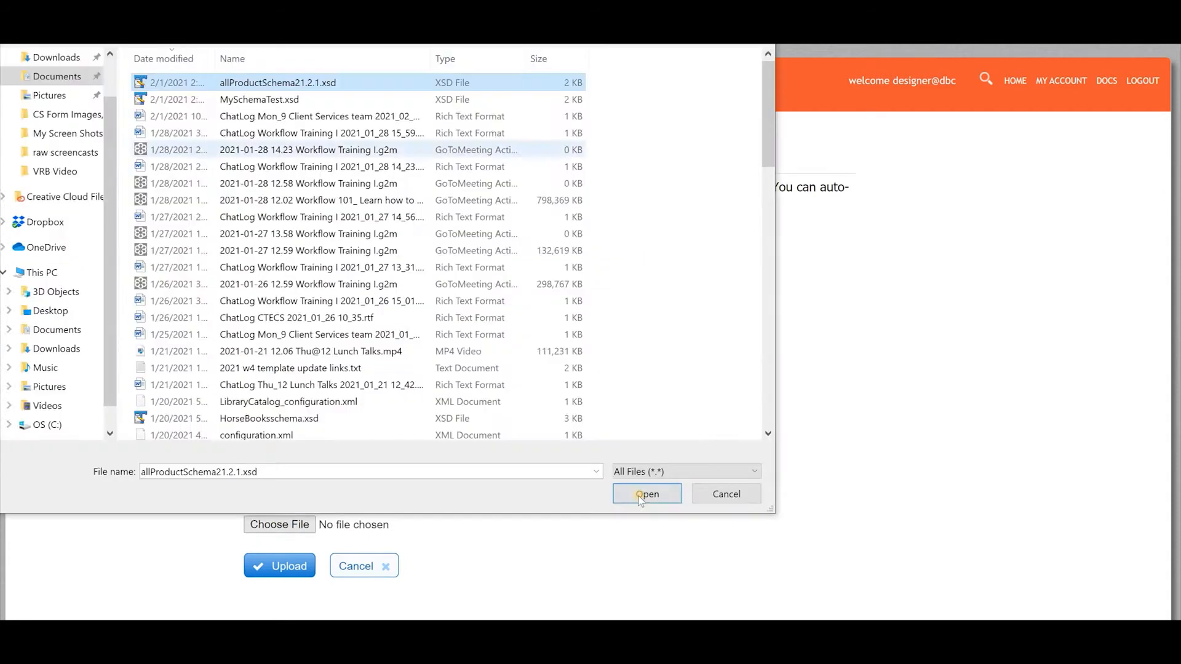
left_click(630, 495)
left_click(284, 566)
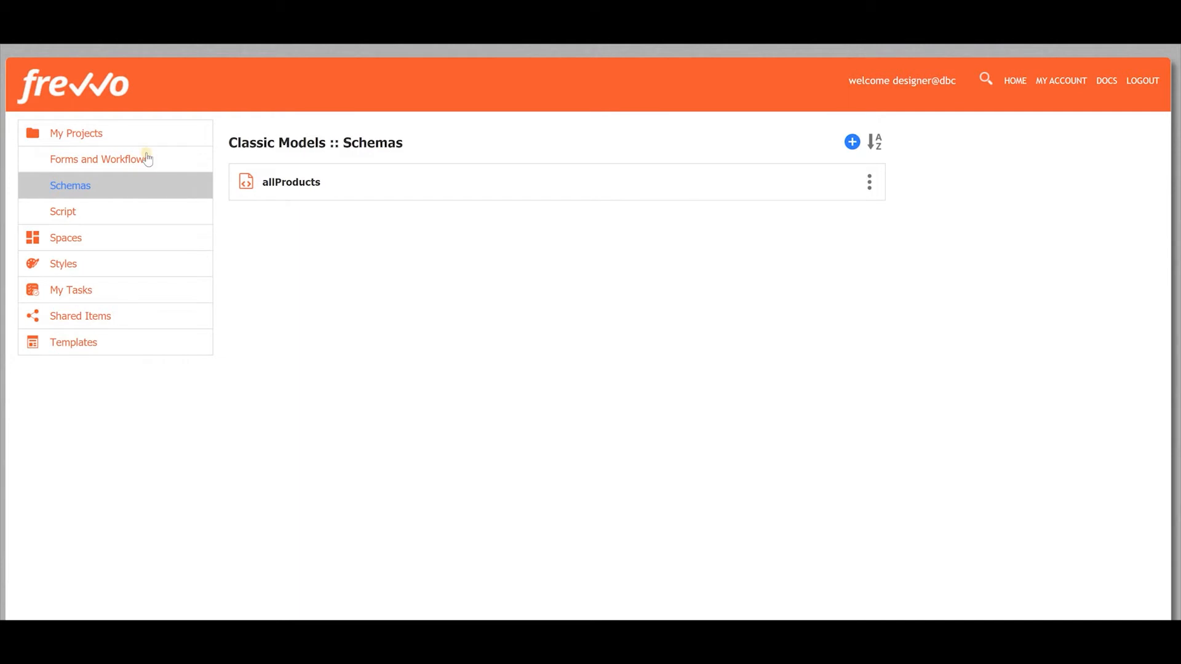
Create the form Inventory Update Table in the Classic Models project and add a dropdown control to it
left_click(852, 141)
left_click(832, 192)
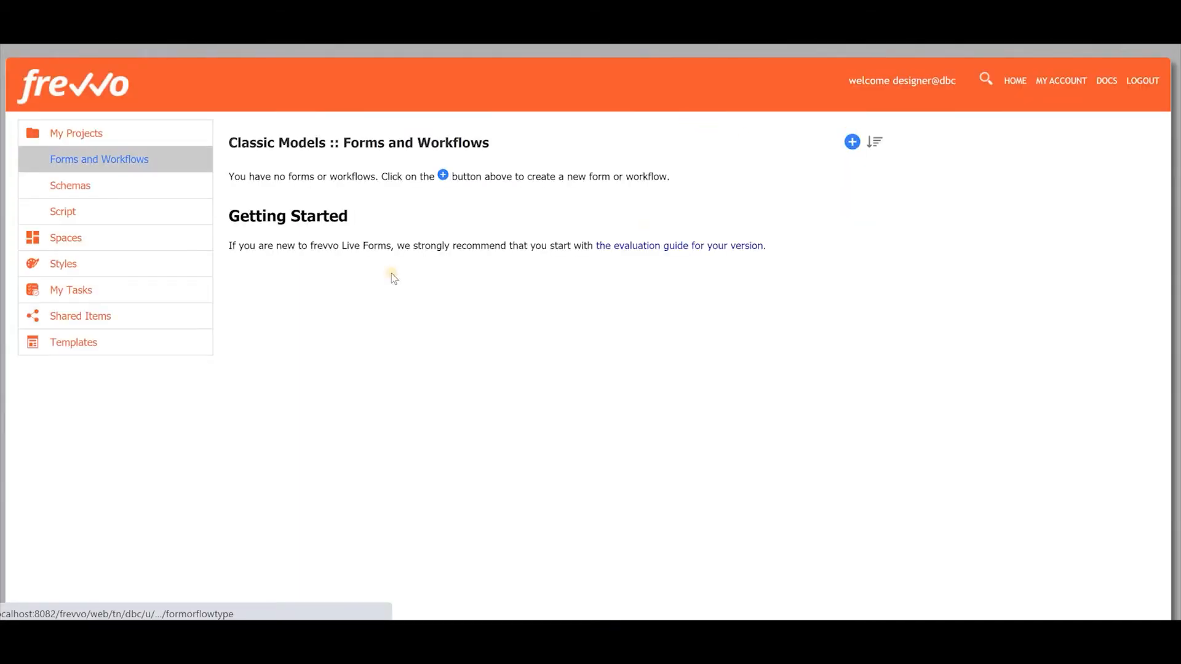
left_click_drag(57, 199, 400, 233)
left_click(171, 242)
left_click(165, 274)
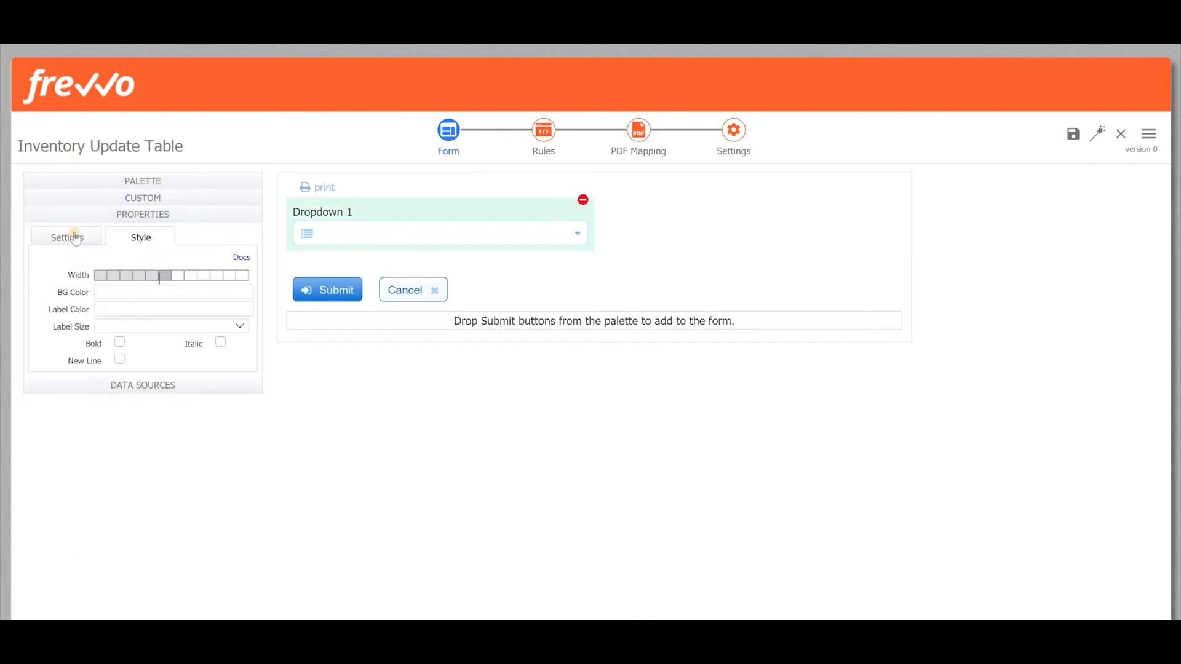
Label the dropdown Select Product Line and name the control pl
left_click(70, 237)
left_click(142, 394)
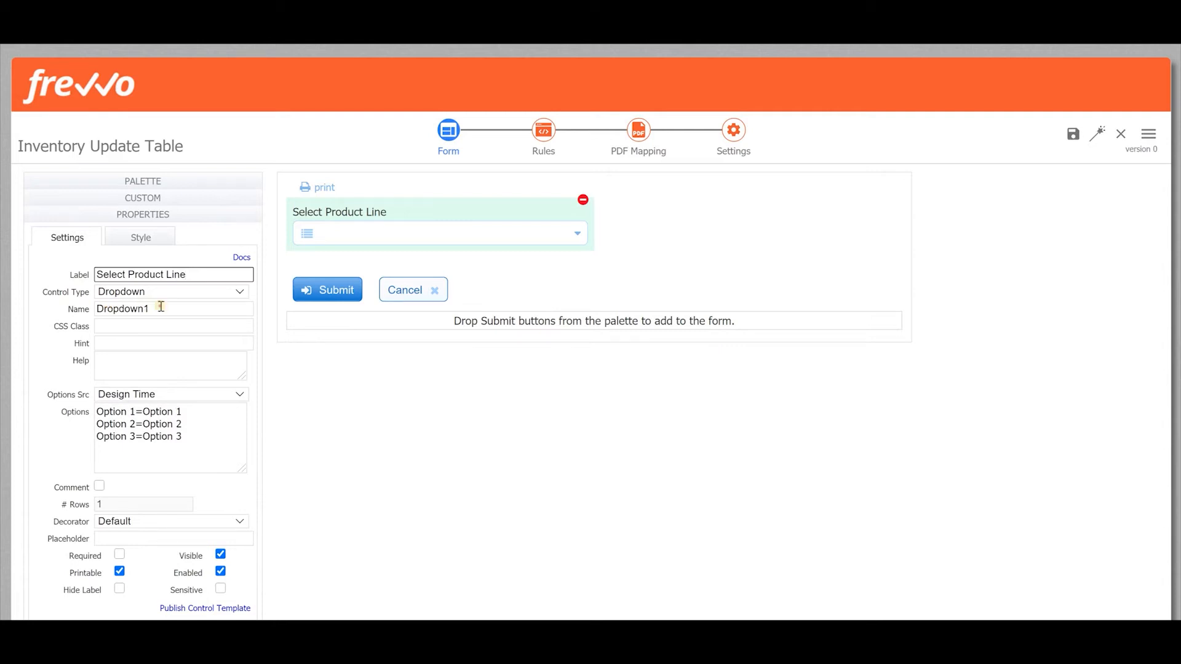
key("Tab")
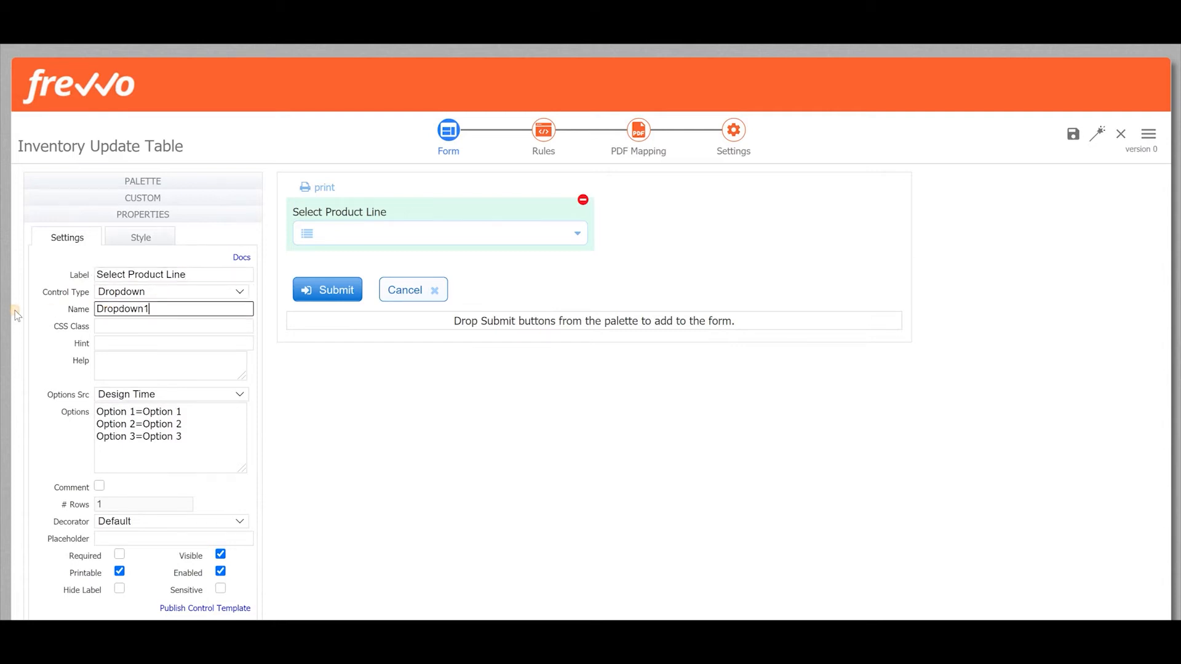
type("pl")
key("Tab")
left_click(203, 397)
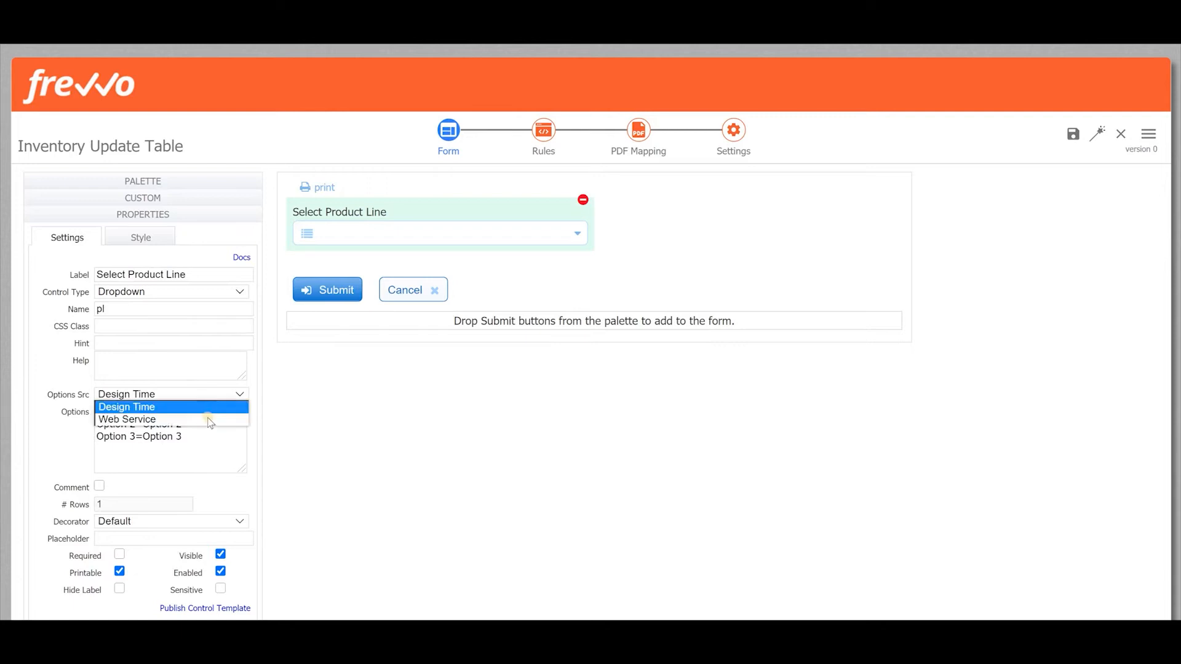
left_click(210, 418)
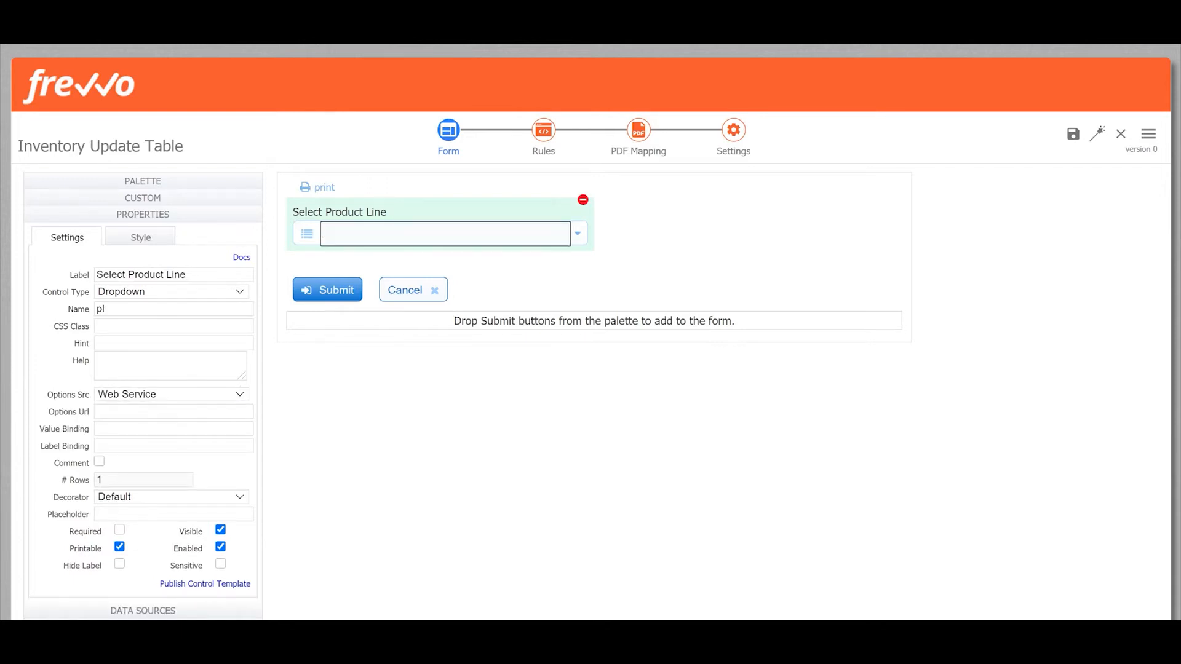
left_click(105, 413)
key("ctrl+v")
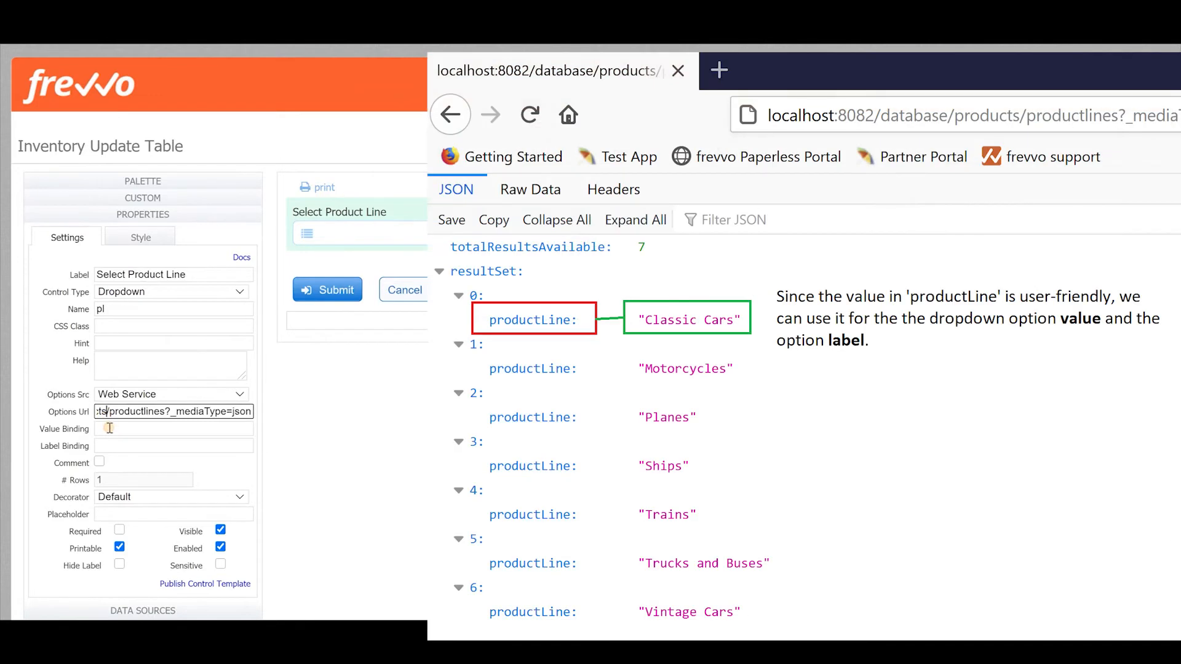
Set both the value binding and the label binding of the product line dropdown to /resultSet/productLine
left_click(109, 428)
type("/resultSet/productLine")
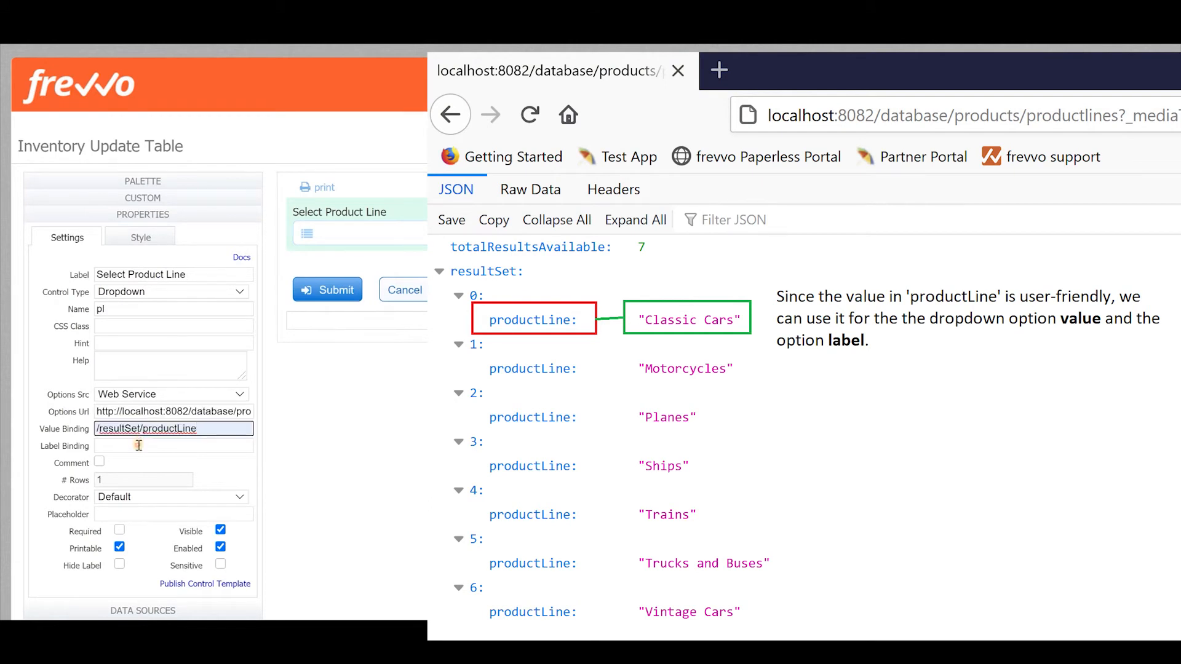
left_click(139, 445)
type("/resultSet/productLine")
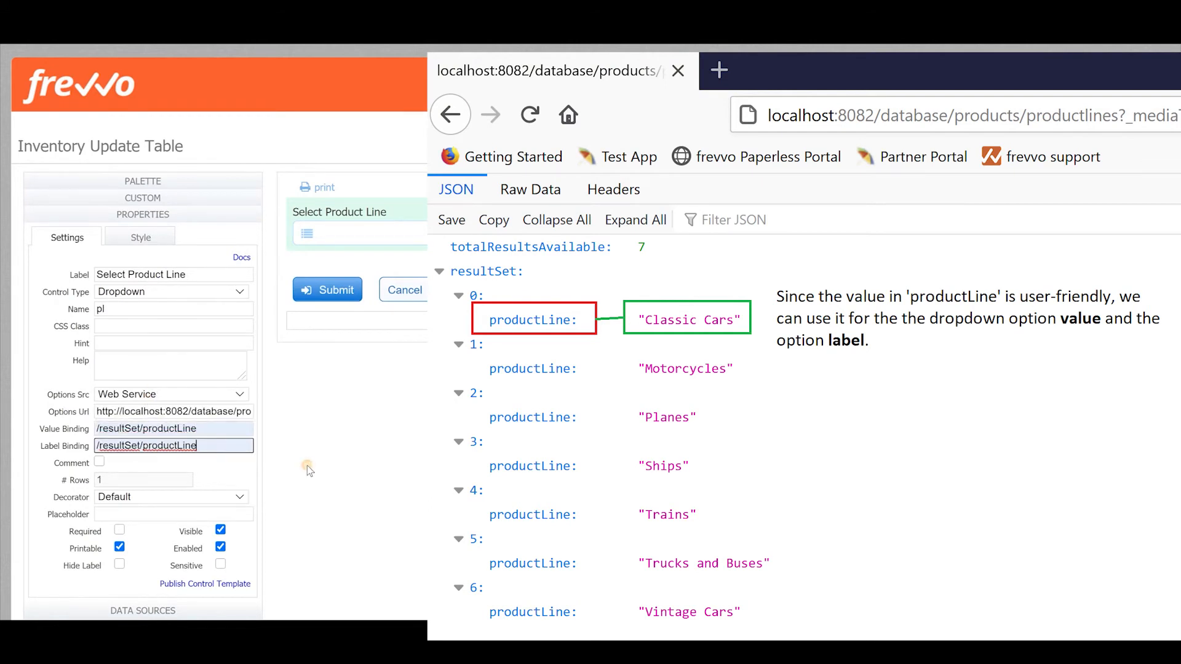
left_click(308, 466)
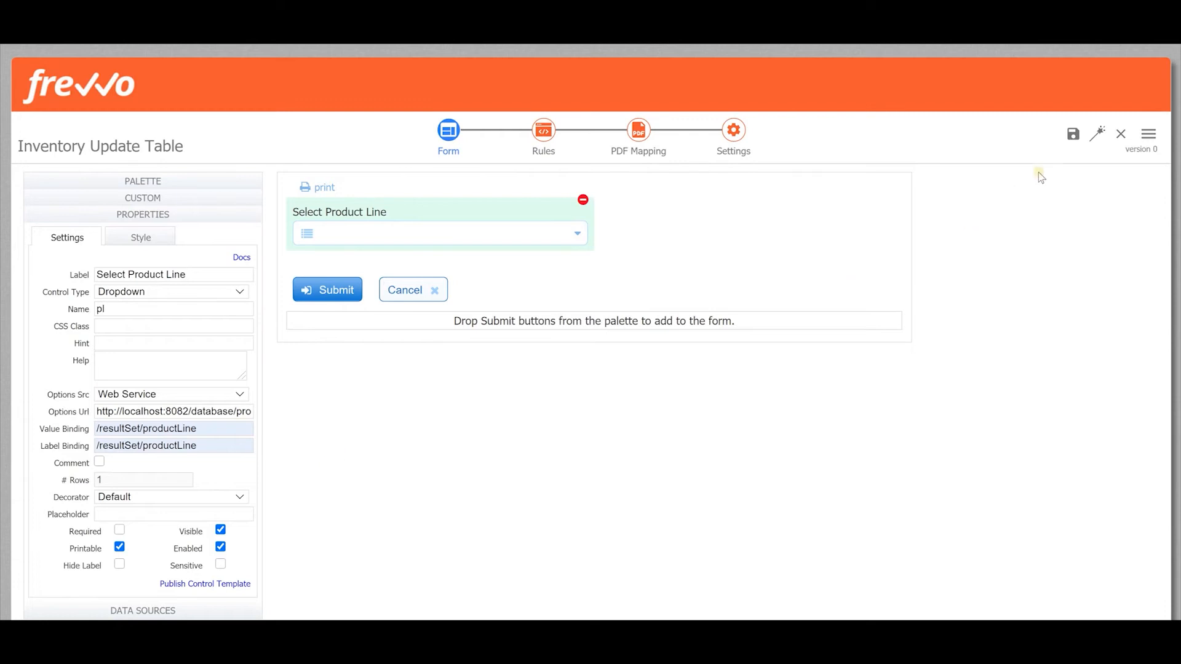
Test the form and choose Classic Cars from the Select Product Line dropdown
left_click(1097, 133)
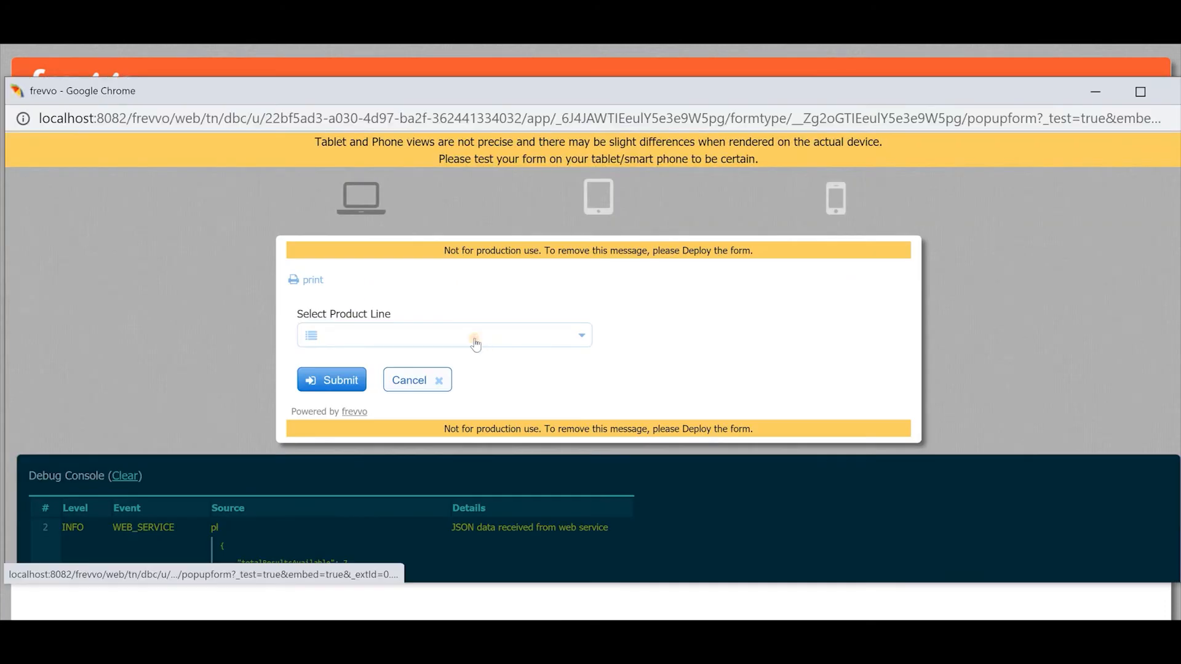
left_click(476, 342)
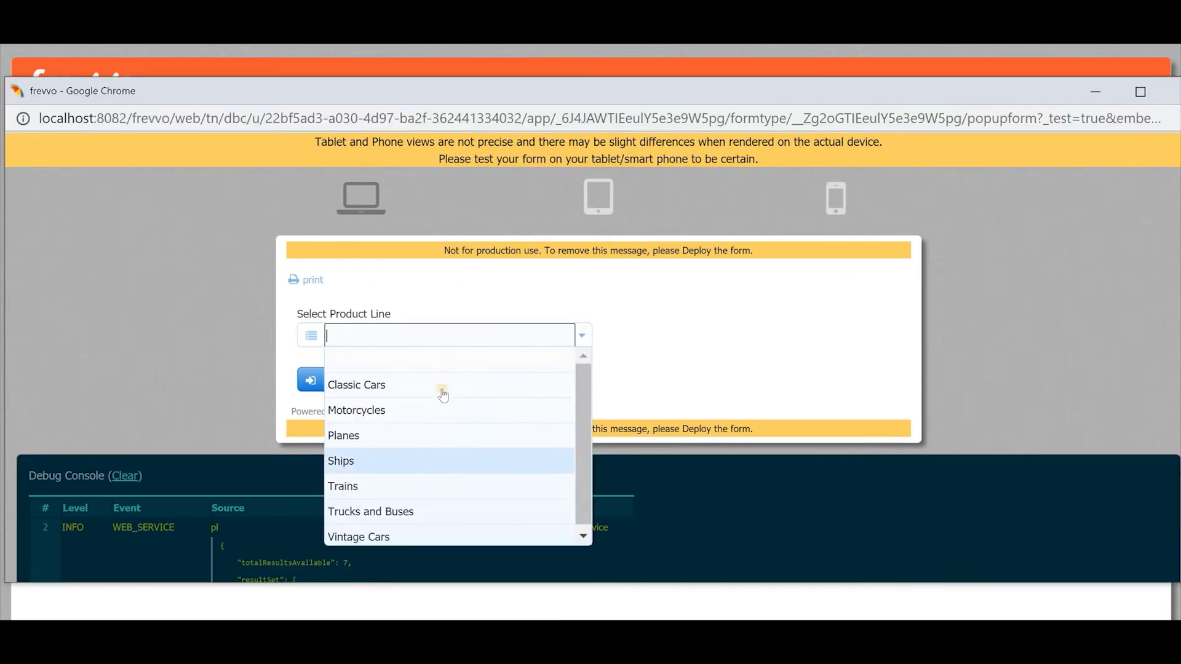
left_click(441, 387)
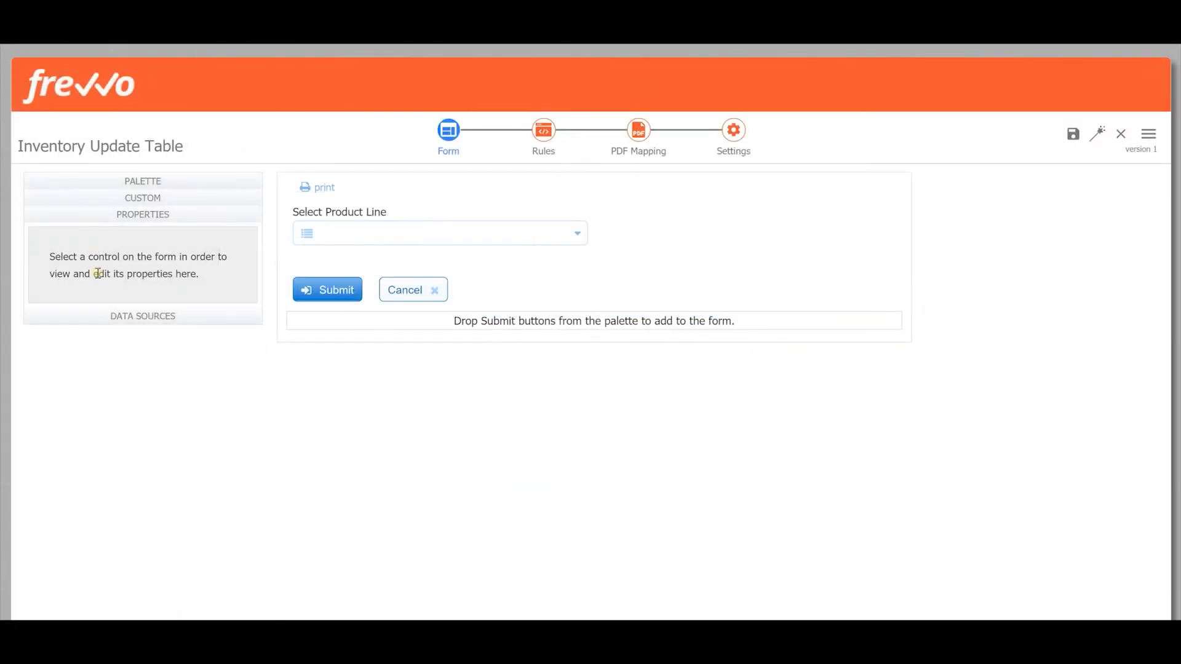
Add the allProducts element of the allProducts schema to the form's data sources
left_click(122, 317)
left_click(85, 337)
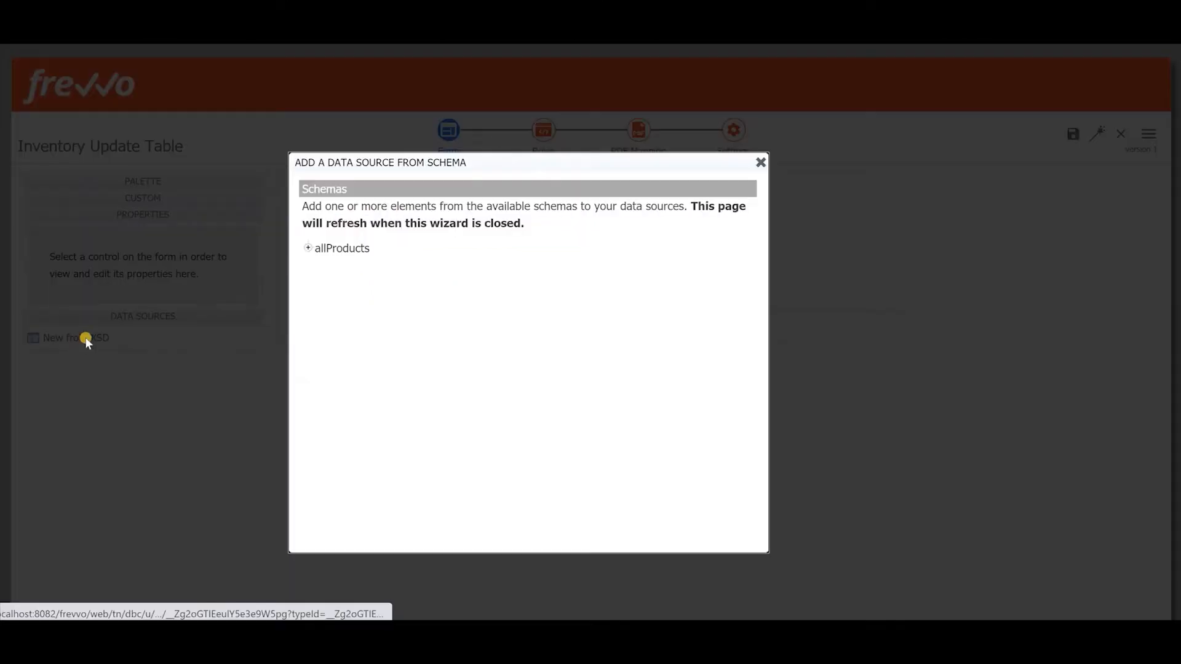
left_click(335, 247)
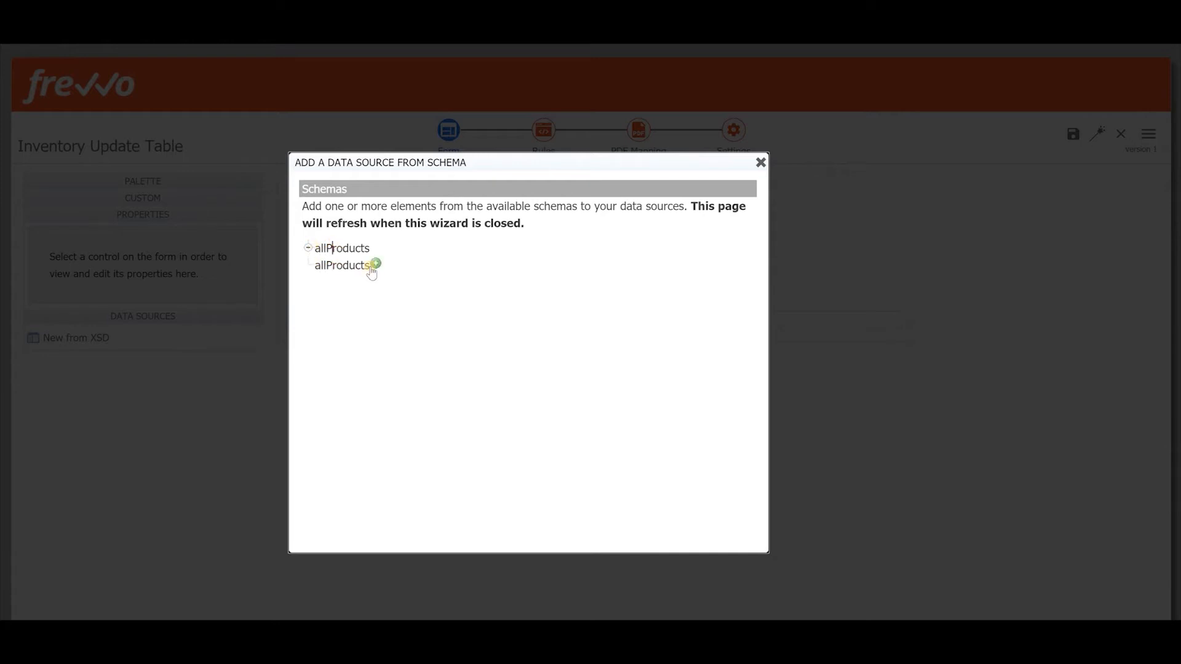
left_click(376, 265)
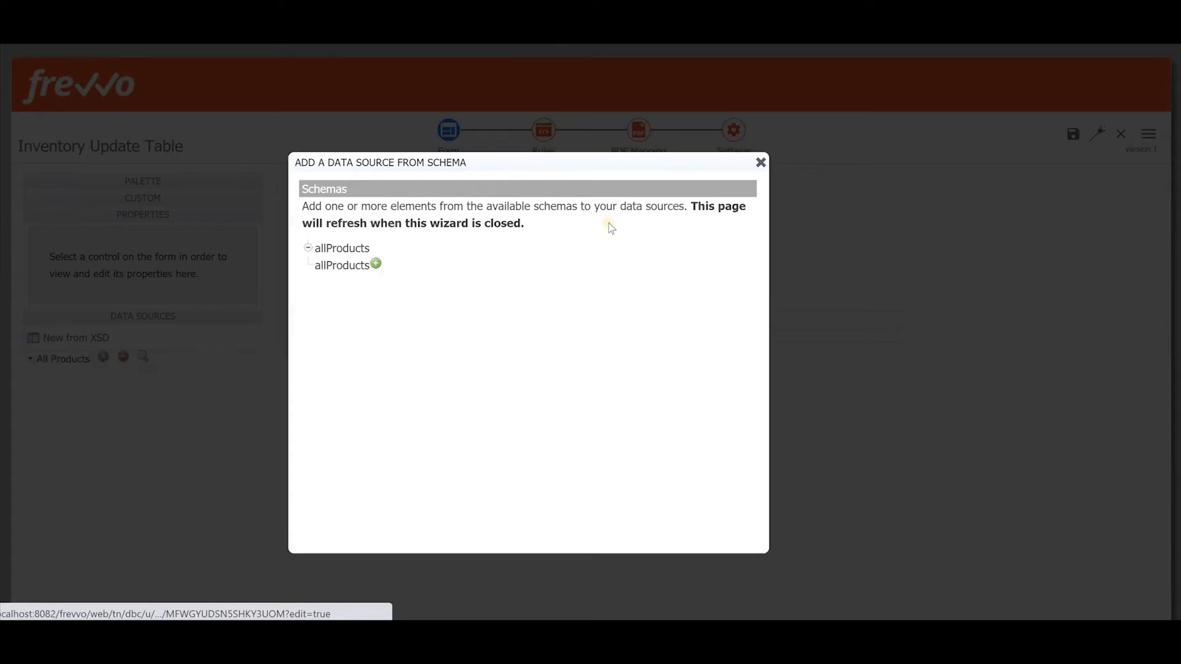
left_click(761, 161)
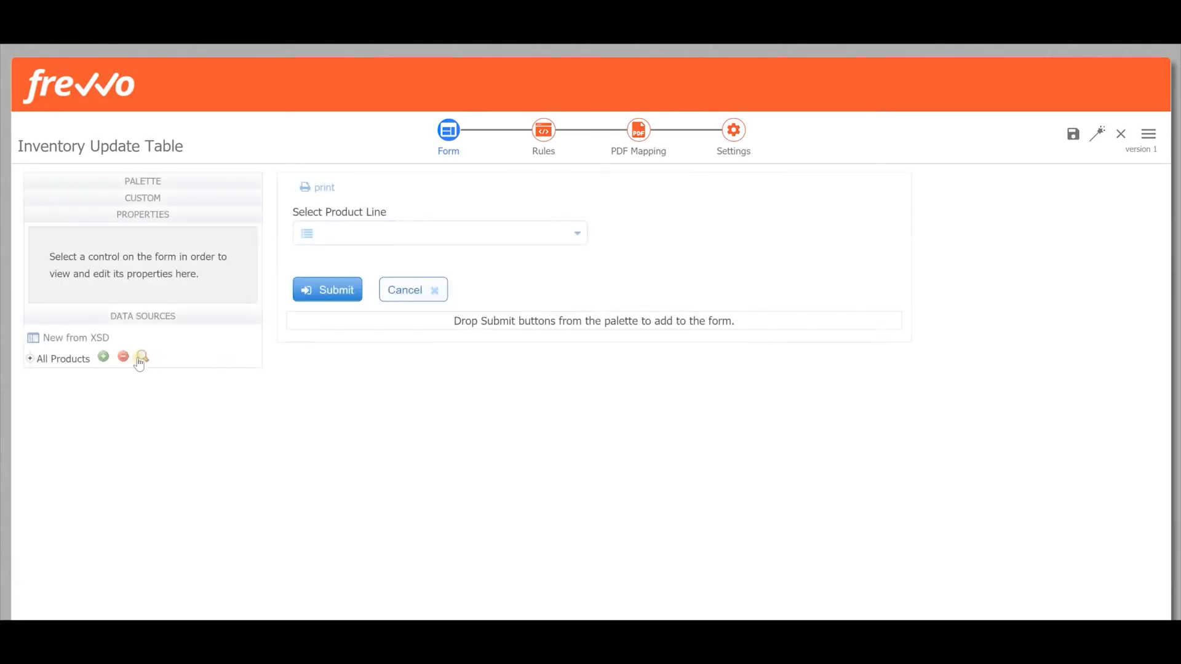
Place the All Products section on the form below the product line dropdown and label it All Products in {pl=Product Line}
left_click(102, 357)
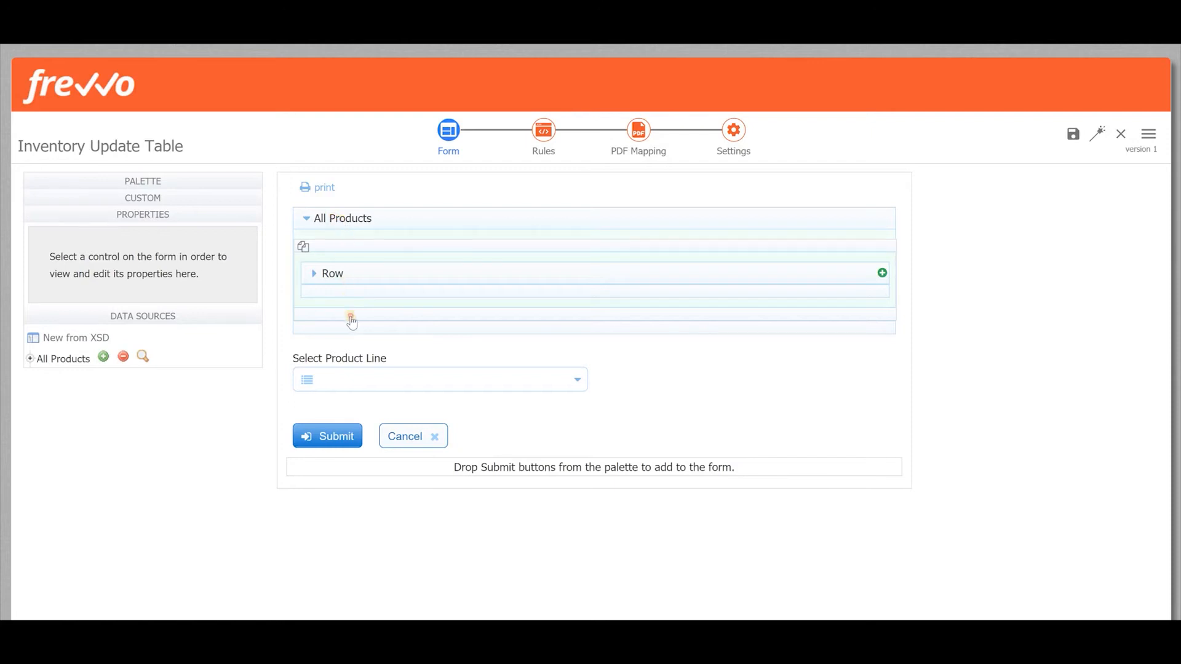
left_click_drag(351, 318, 344, 400)
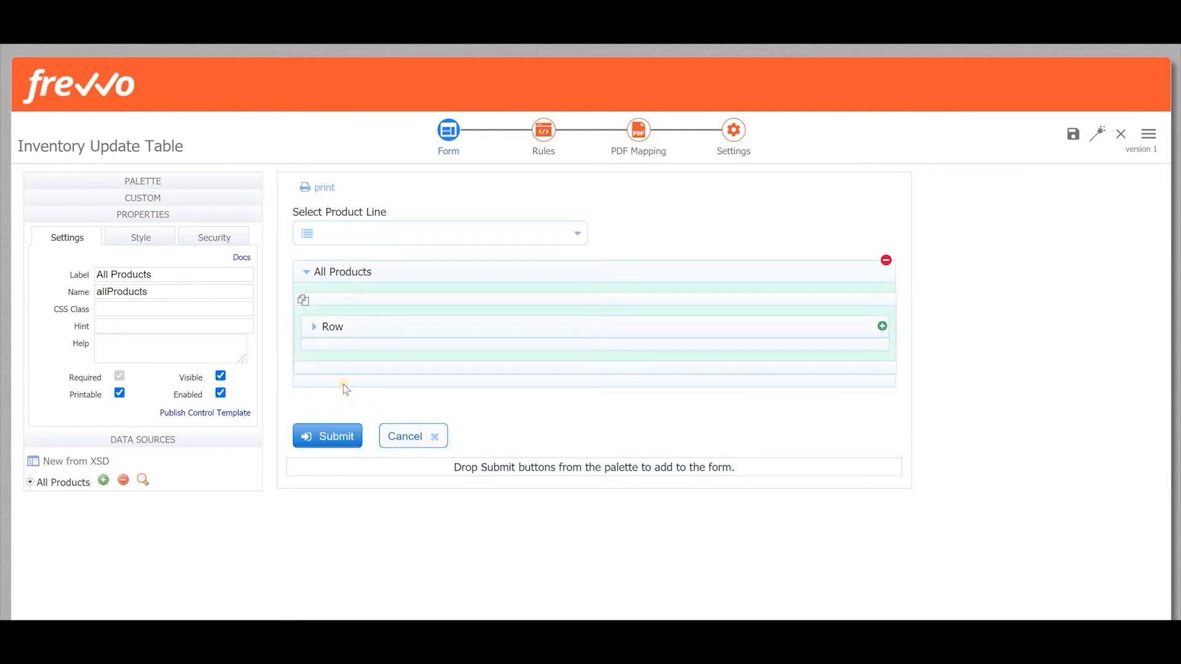
left_click(360, 275)
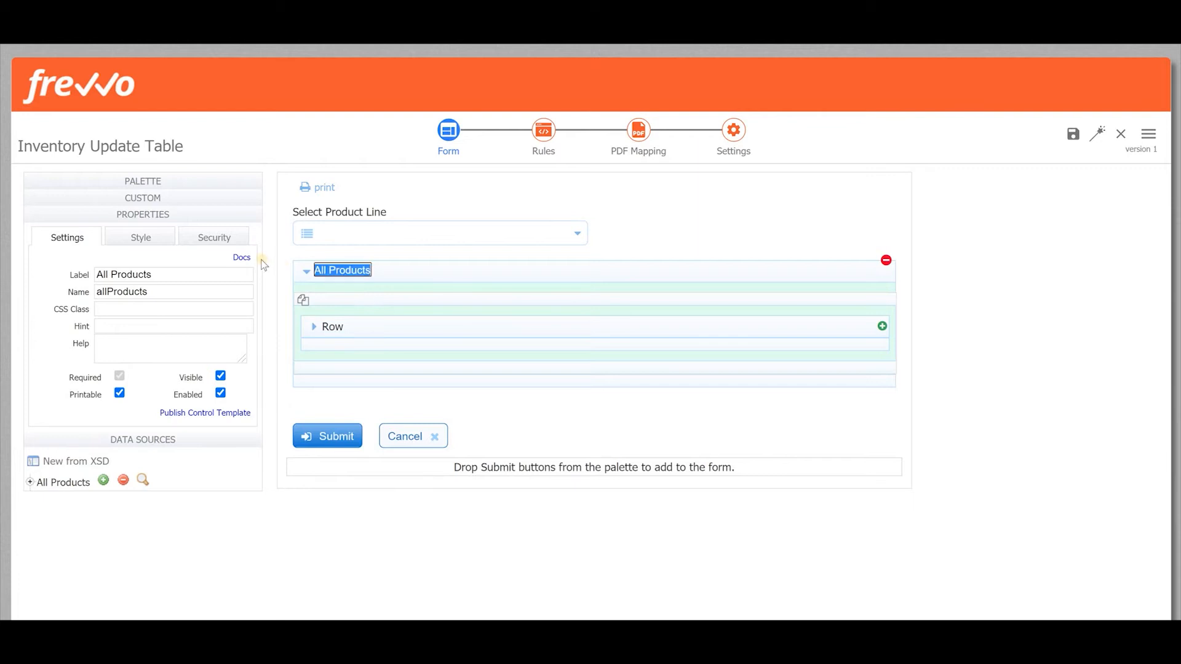
left_click(201, 279)
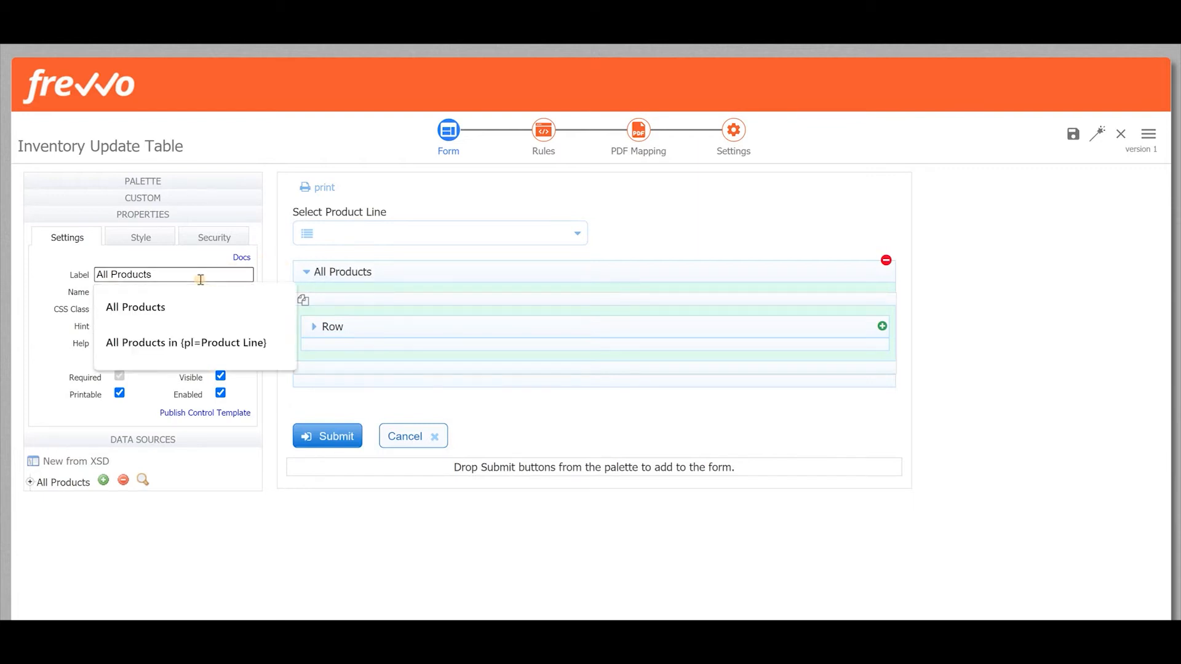
left_click(200, 342)
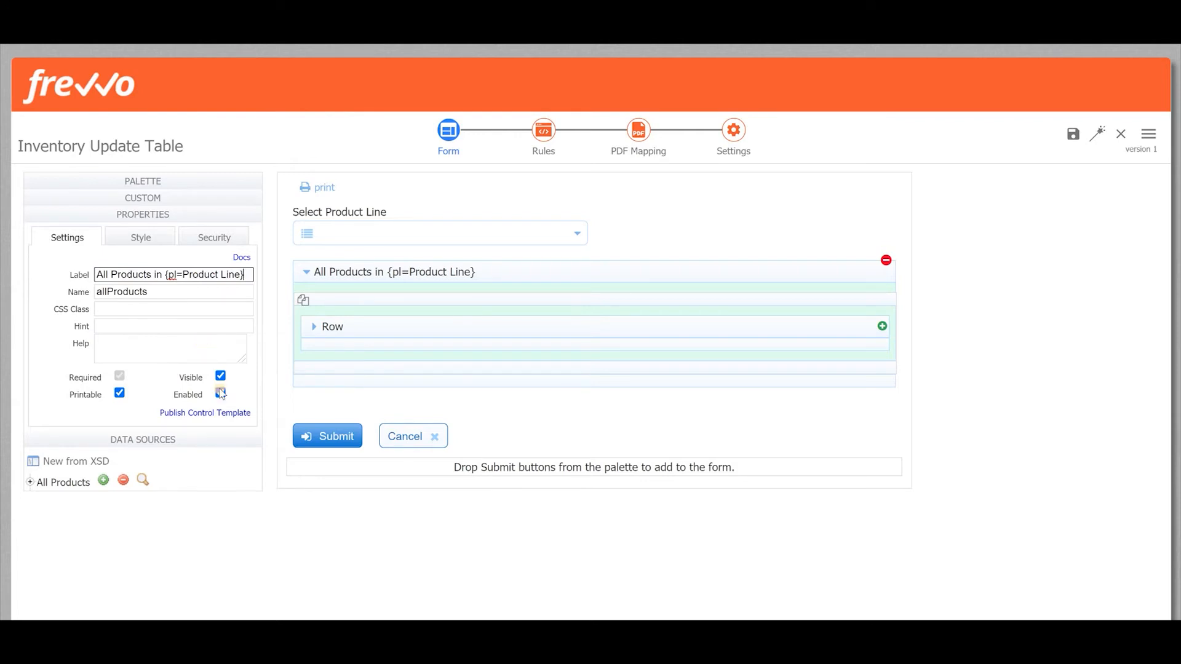
Display the Repeat Row control inside the products section as a Table
left_click(331, 300)
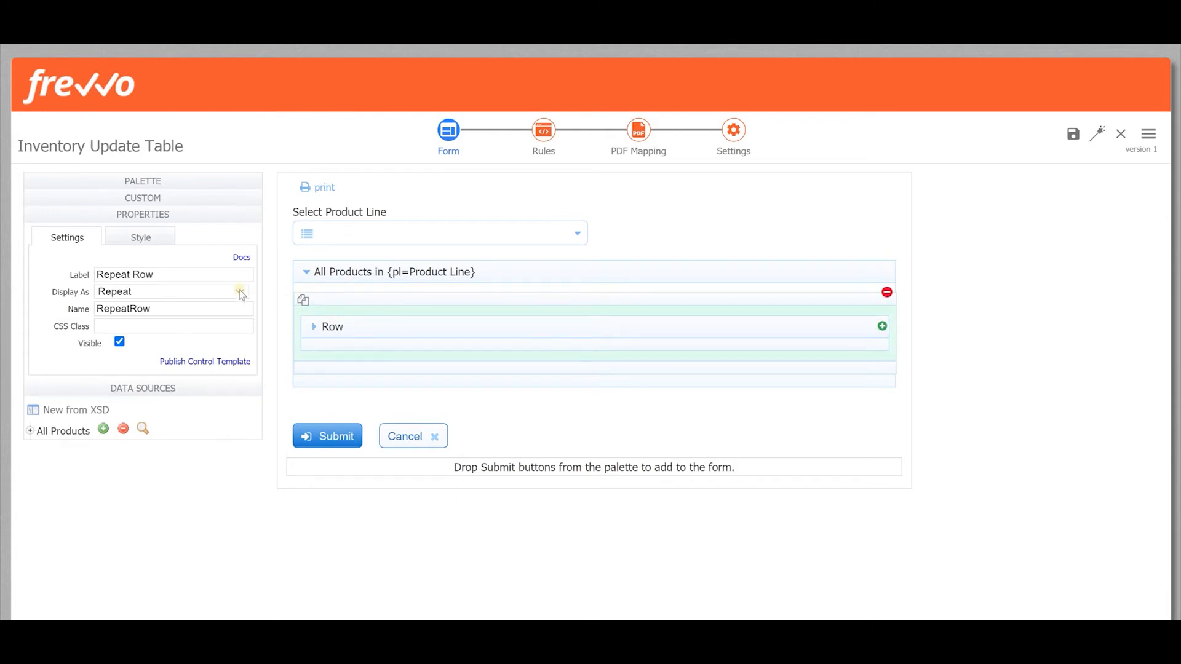
left_click(196, 297)
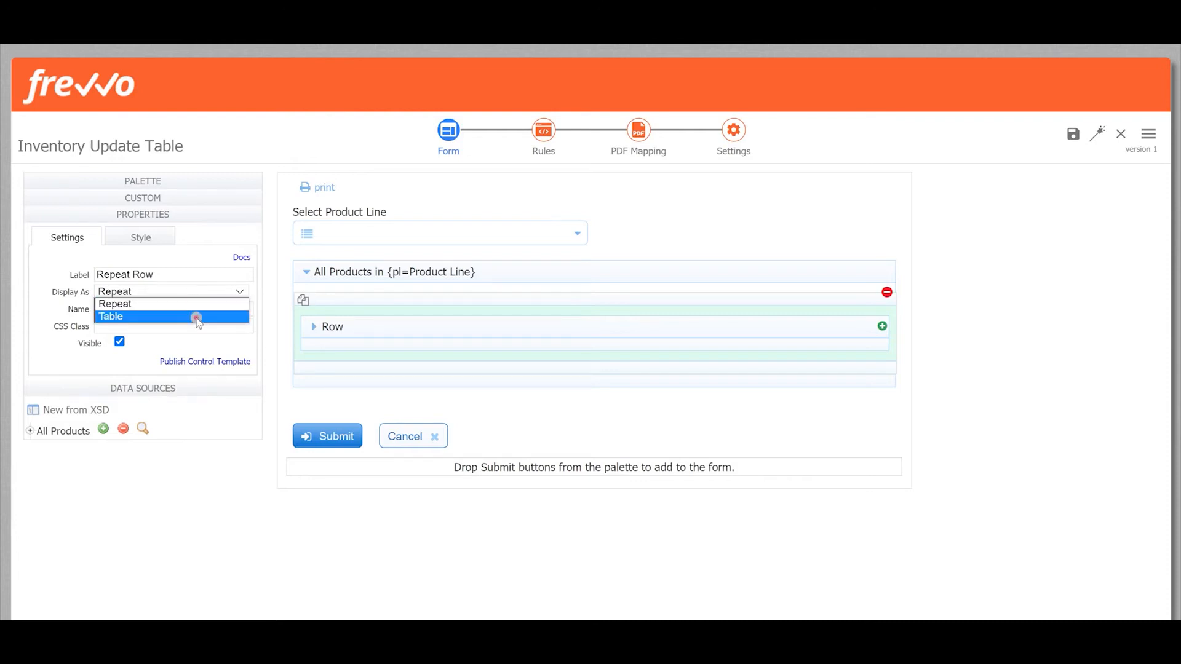
left_click(198, 319)
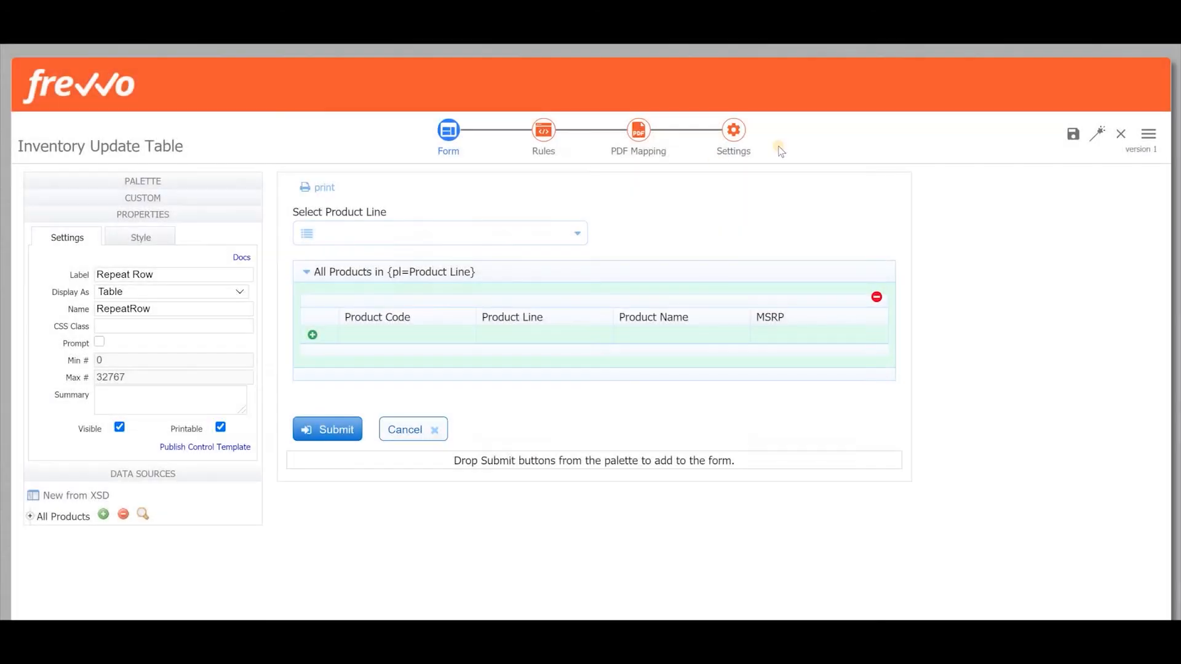
Set the form's Send Data document action to Manually set document URIs
left_click(733, 140)
left_click(686, 190)
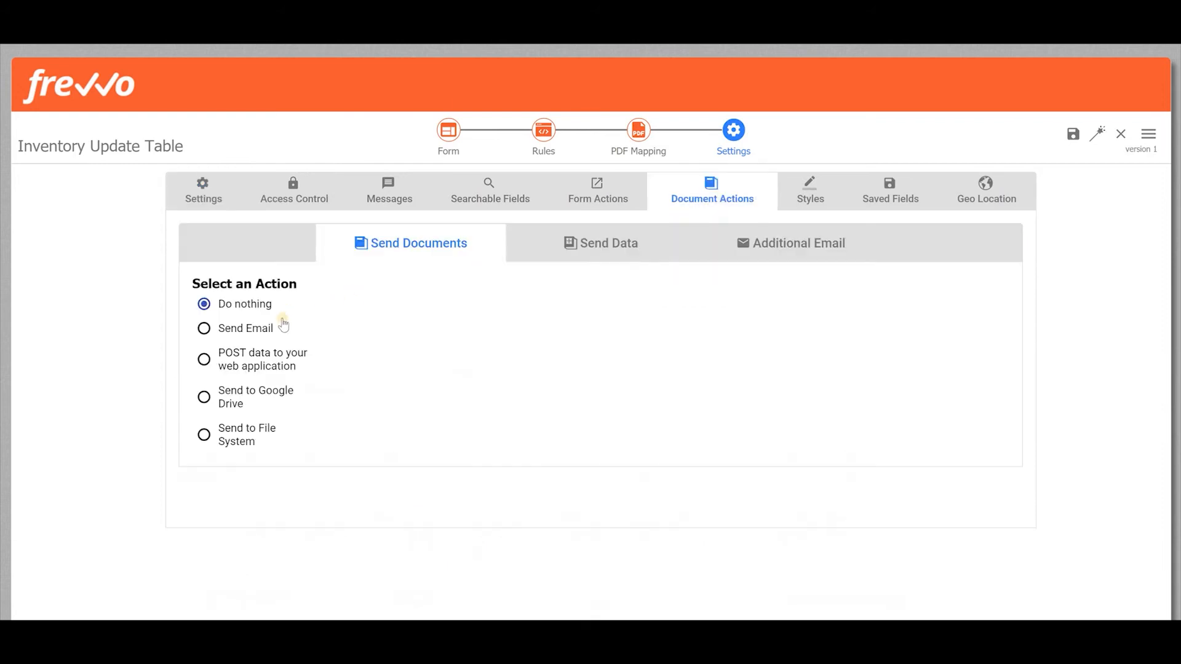
left_click(588, 249)
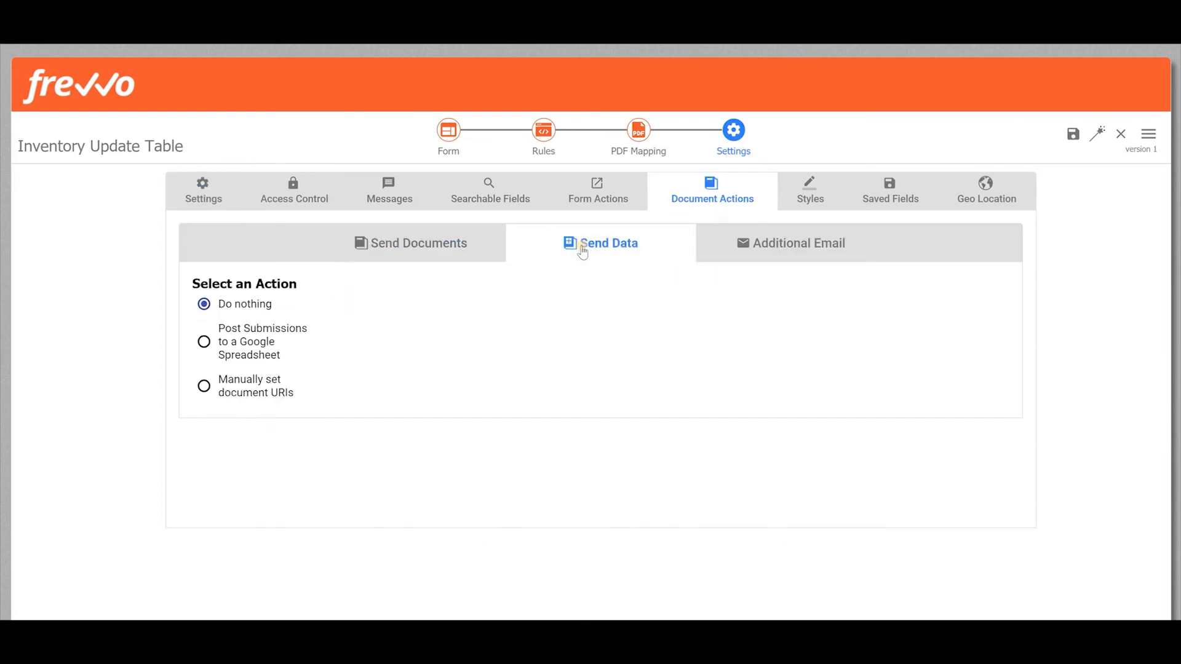
left_click(260, 394)
scroll(566, 375, "down", 3)
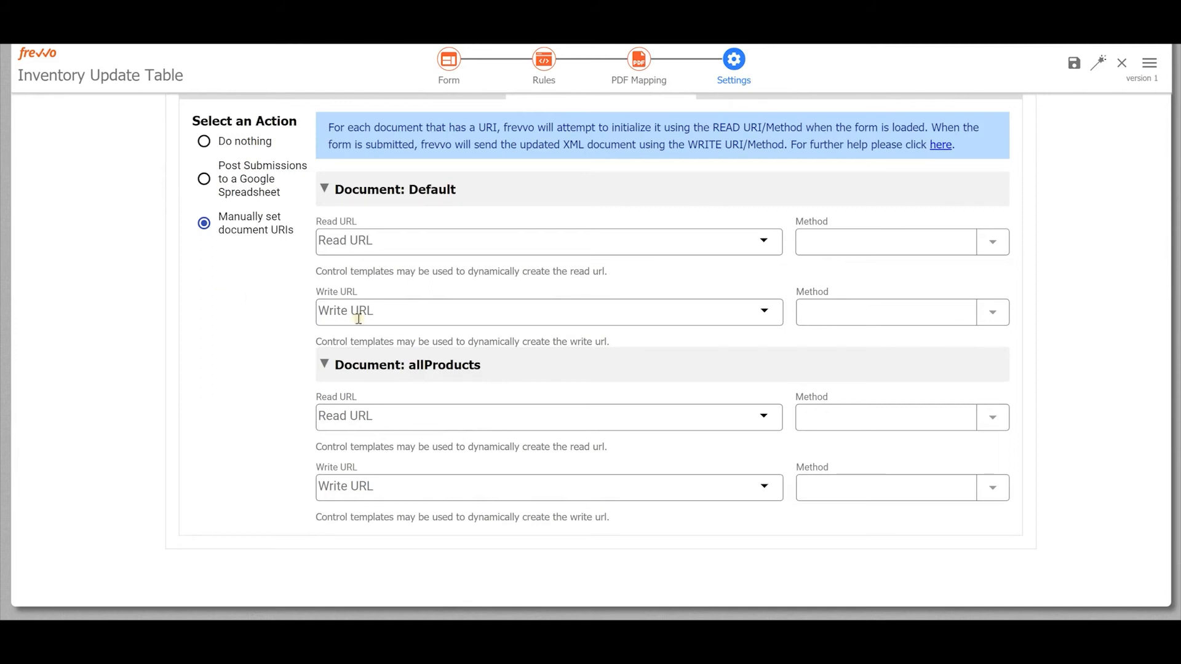
left_click(466, 411)
type("http://localhost:8082/database/products/allProducts?pline={pl!encode=true}")
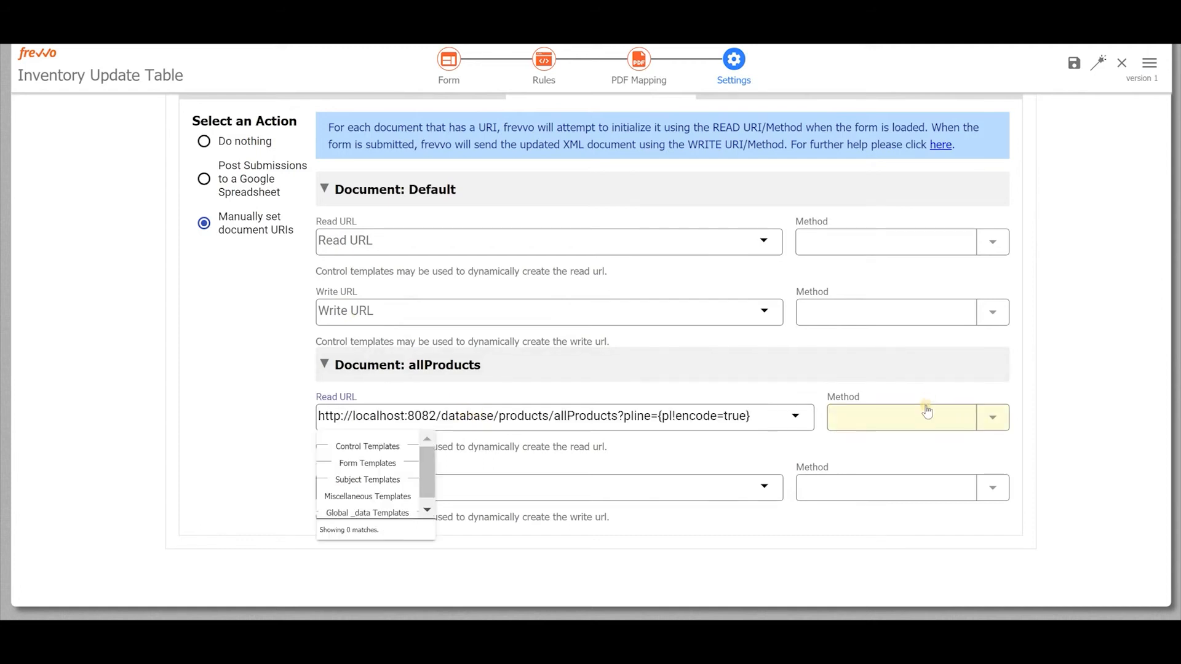
left_click(927, 418)
Examine the server address, query name, pline parameter and pl template with its encode option in the allProducts Read URL
left_click(350, 416)
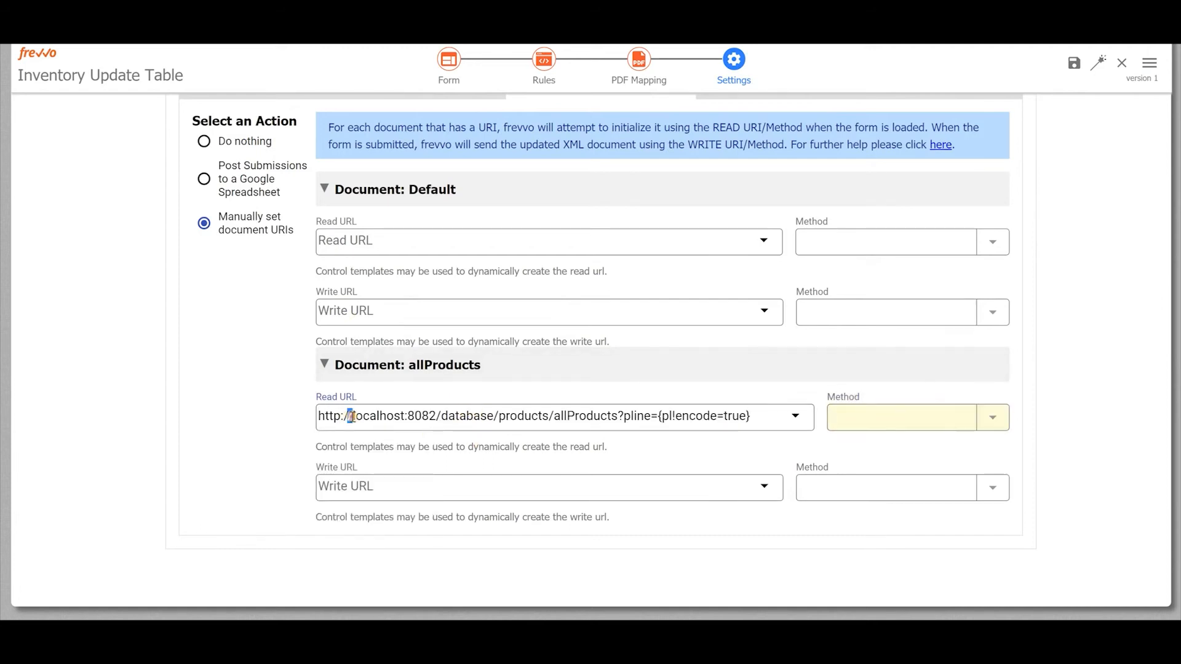
left_click_drag(353, 417, 620, 416)
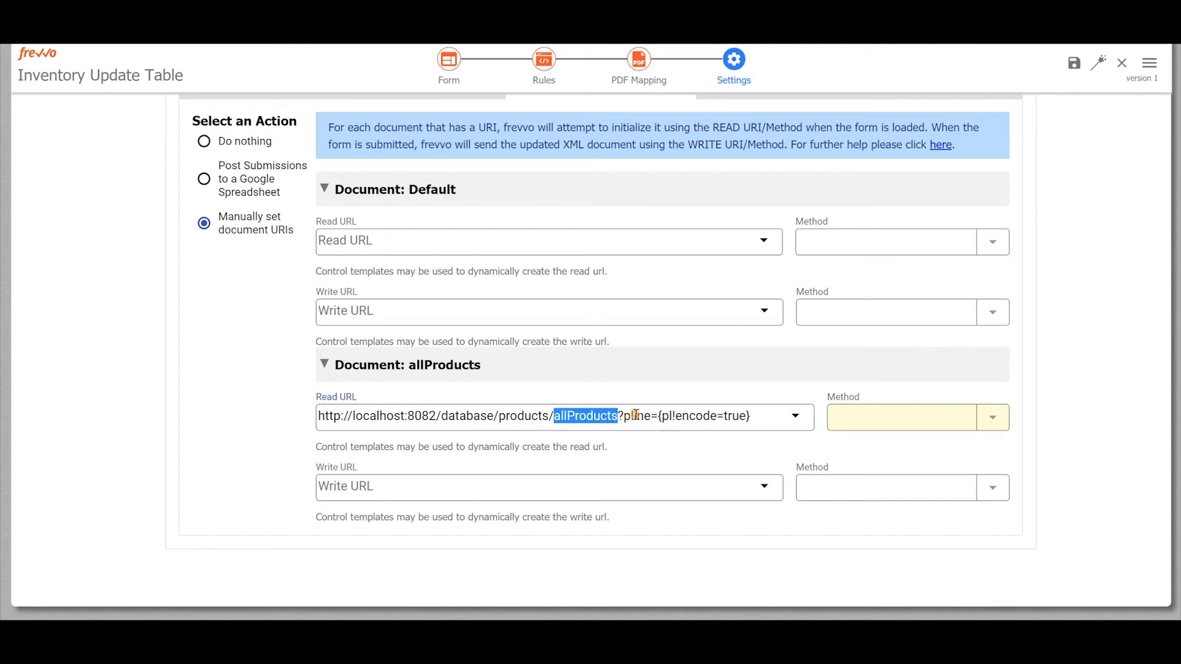
left_click(623, 417)
key("shift+Right")
key("shift+Right")
key("shift+Right")
key("shift+Right")
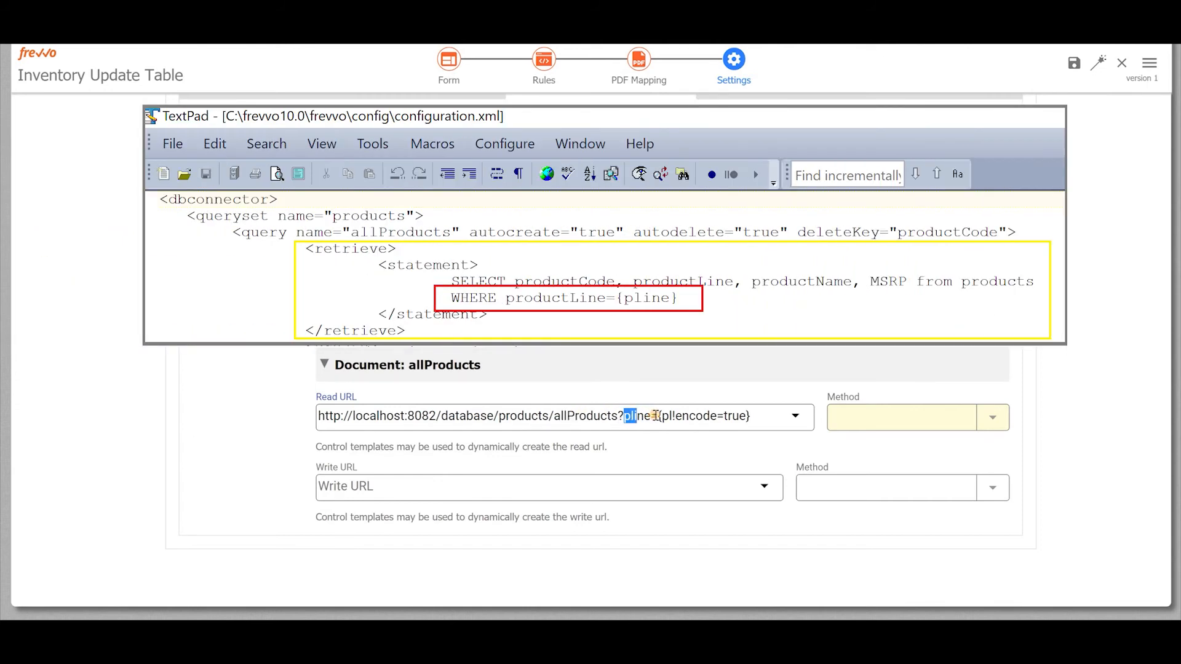
key("shift+Right")
key("shift+Right")
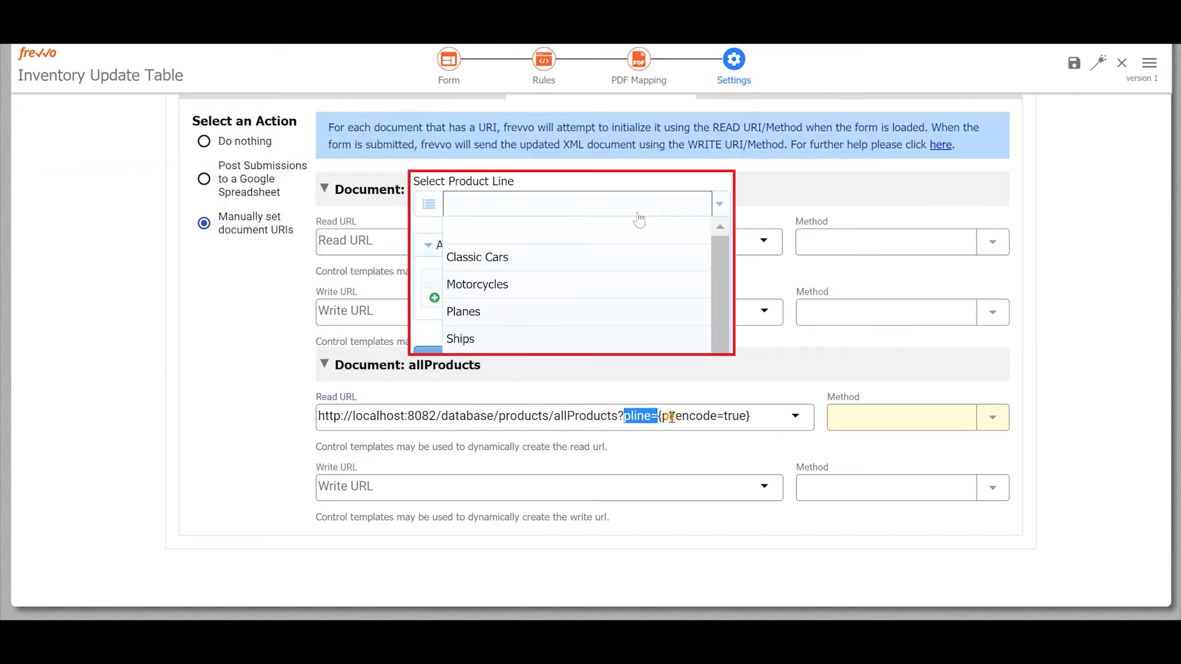
left_click_drag(663, 417, 678, 417)
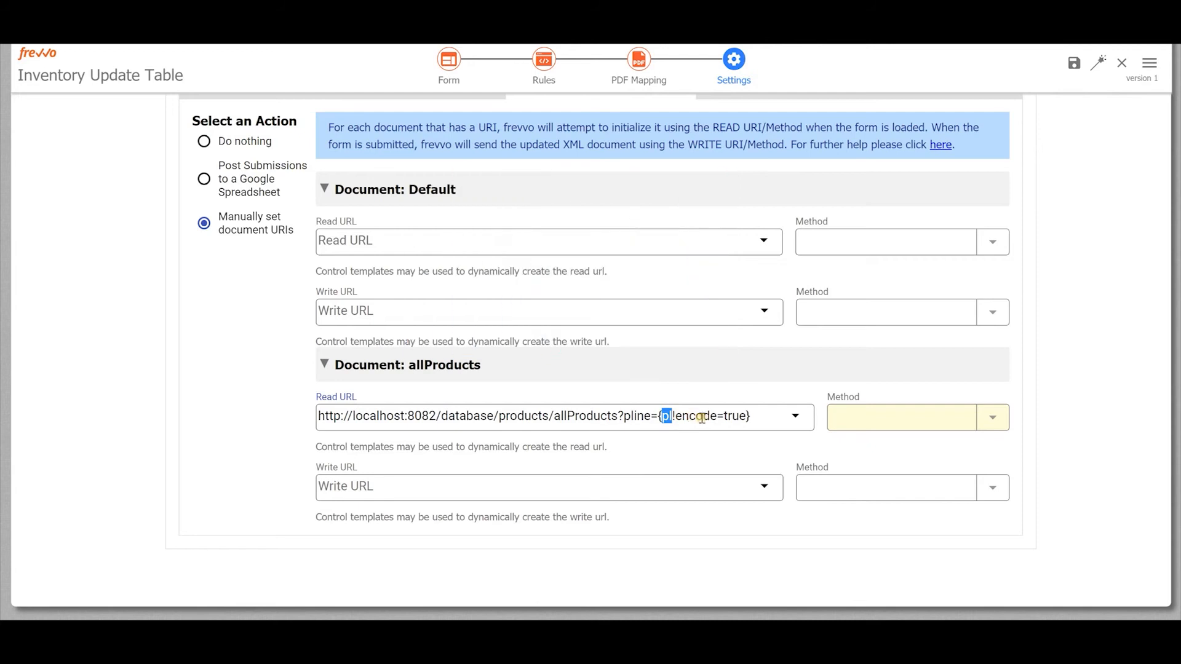
left_click_drag(684, 417, 751, 417)
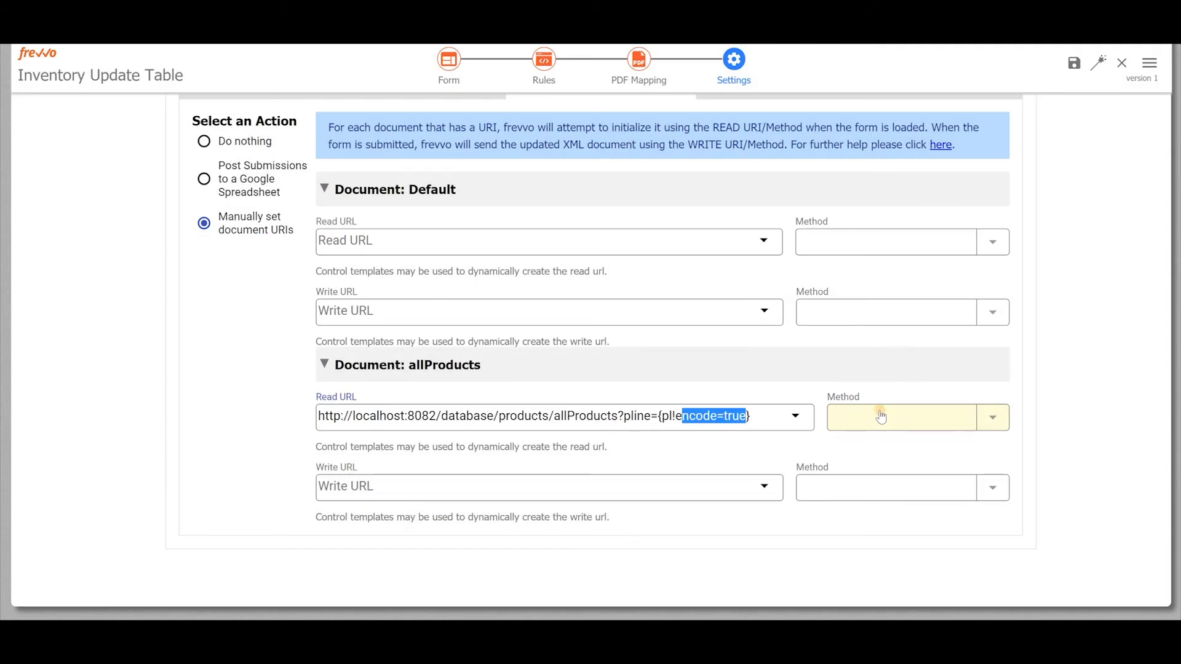
left_click(881, 417)
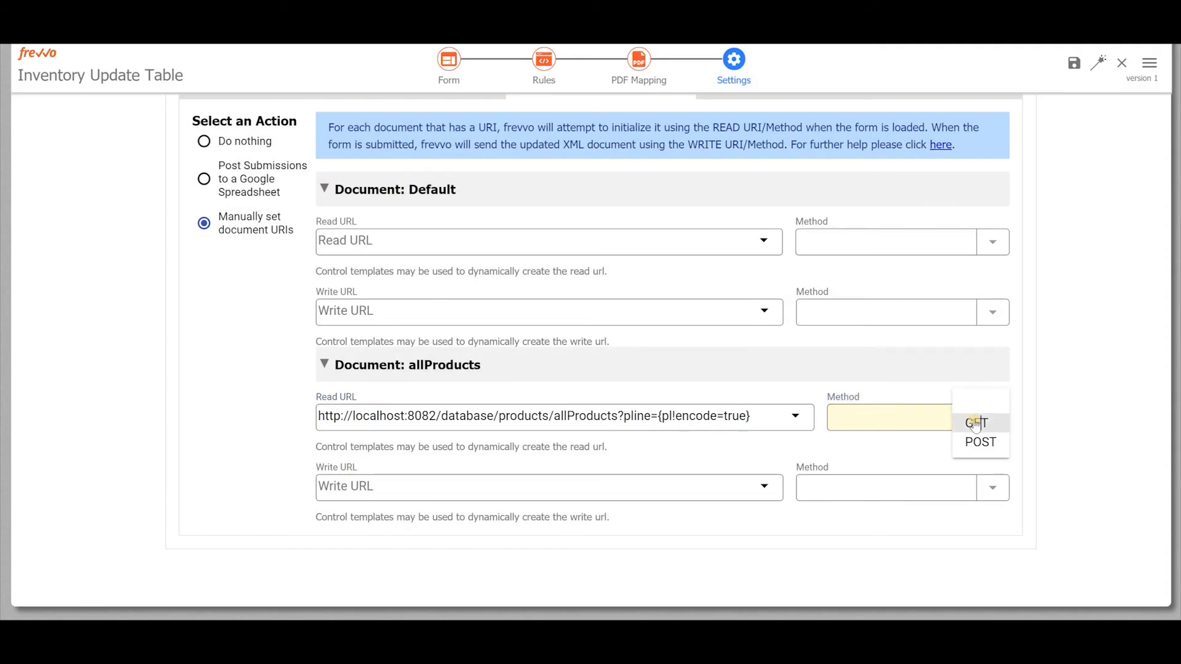
left_click(976, 424)
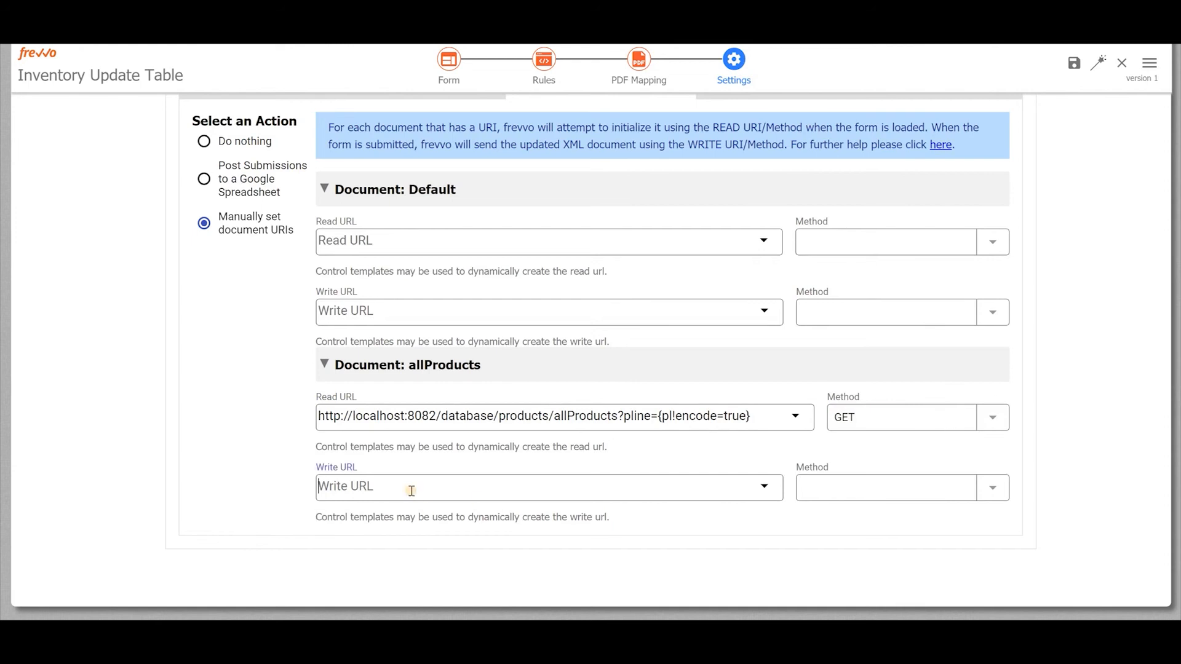
type("http://localhost:8082/database/products/allProducts?pline={pl!encode=true}")
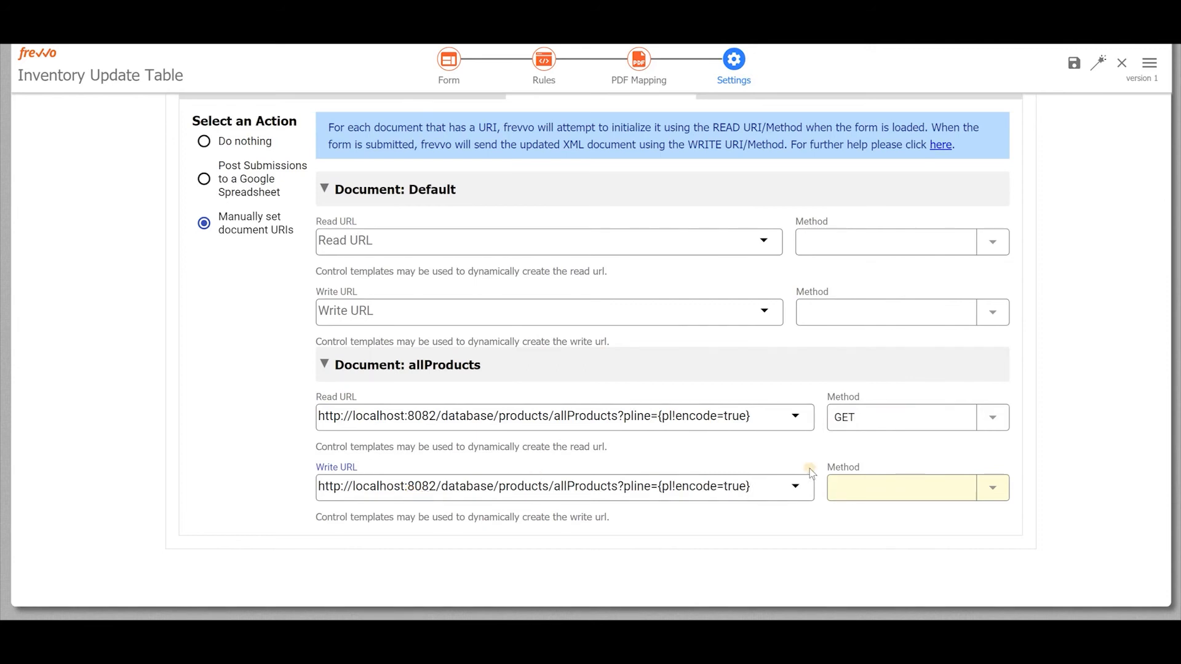
left_click(925, 492)
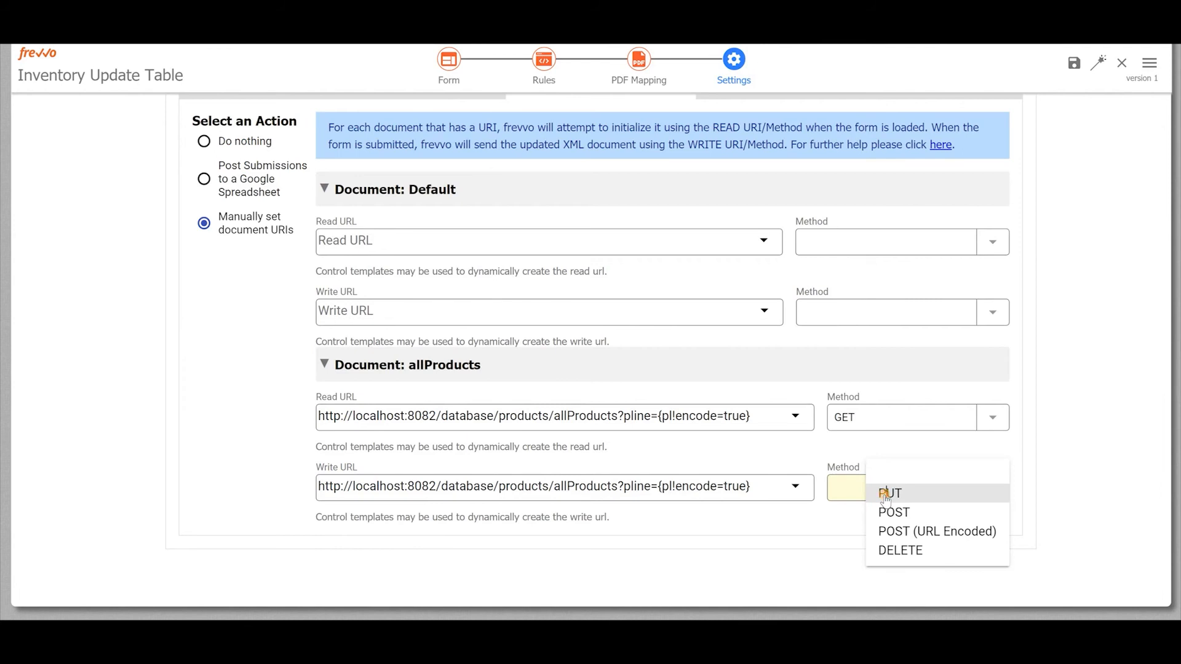
left_click(886, 495)
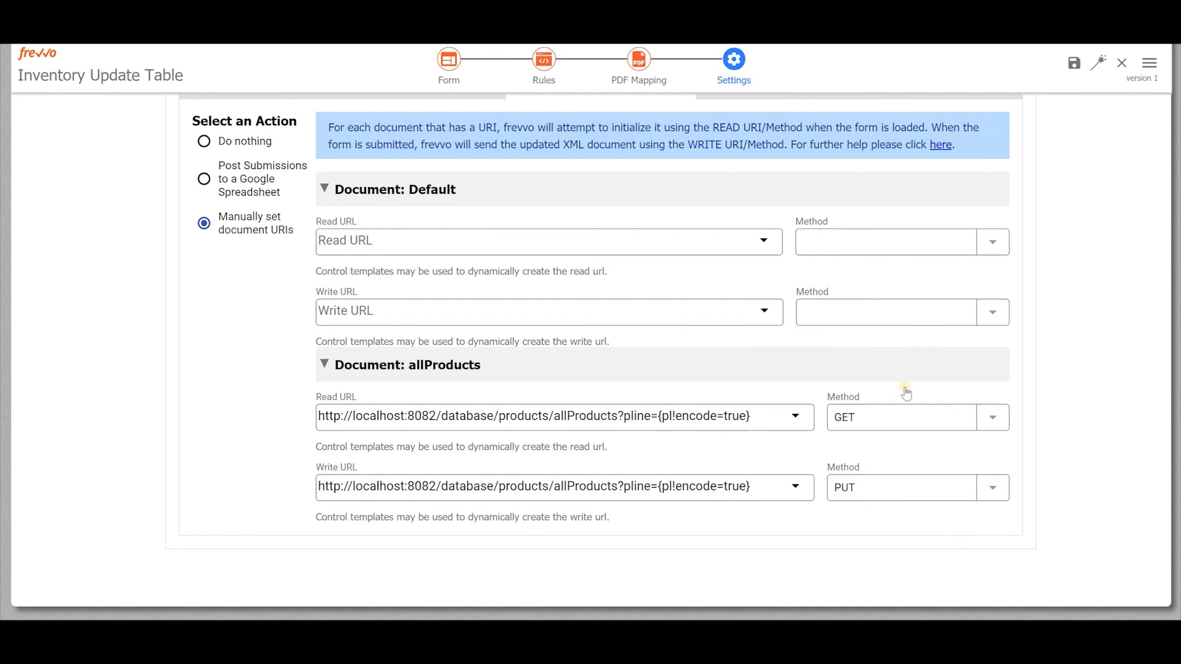
Open the form in test mode and choose Ships as the product line
left_click(1099, 62)
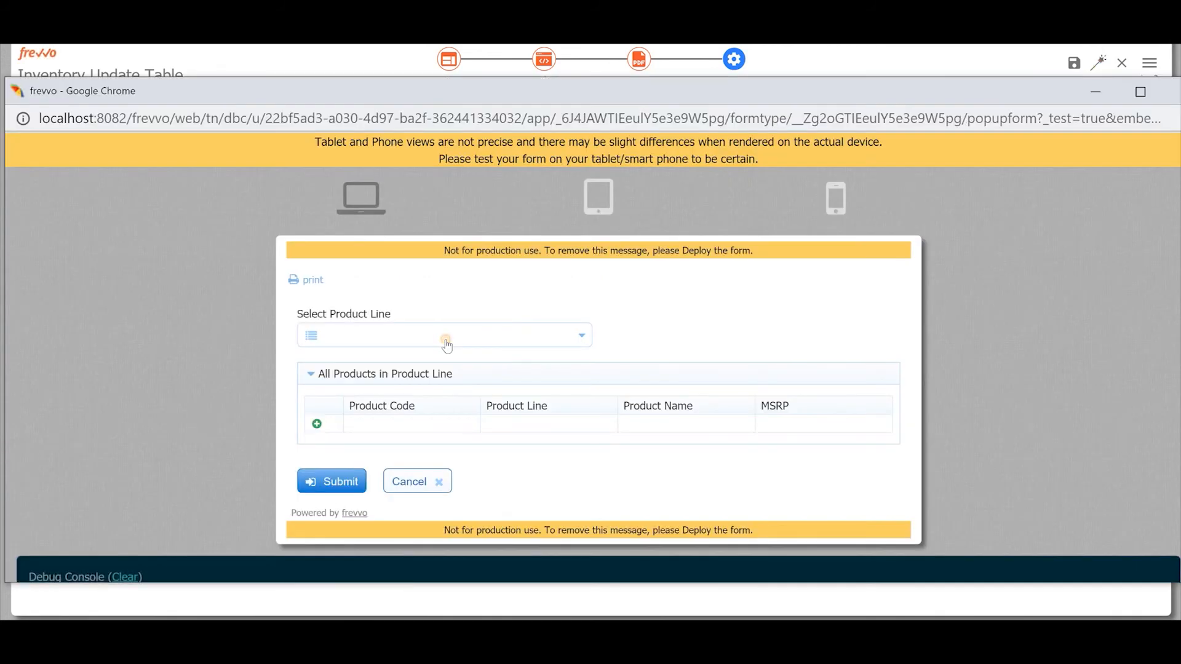
left_click(446, 342)
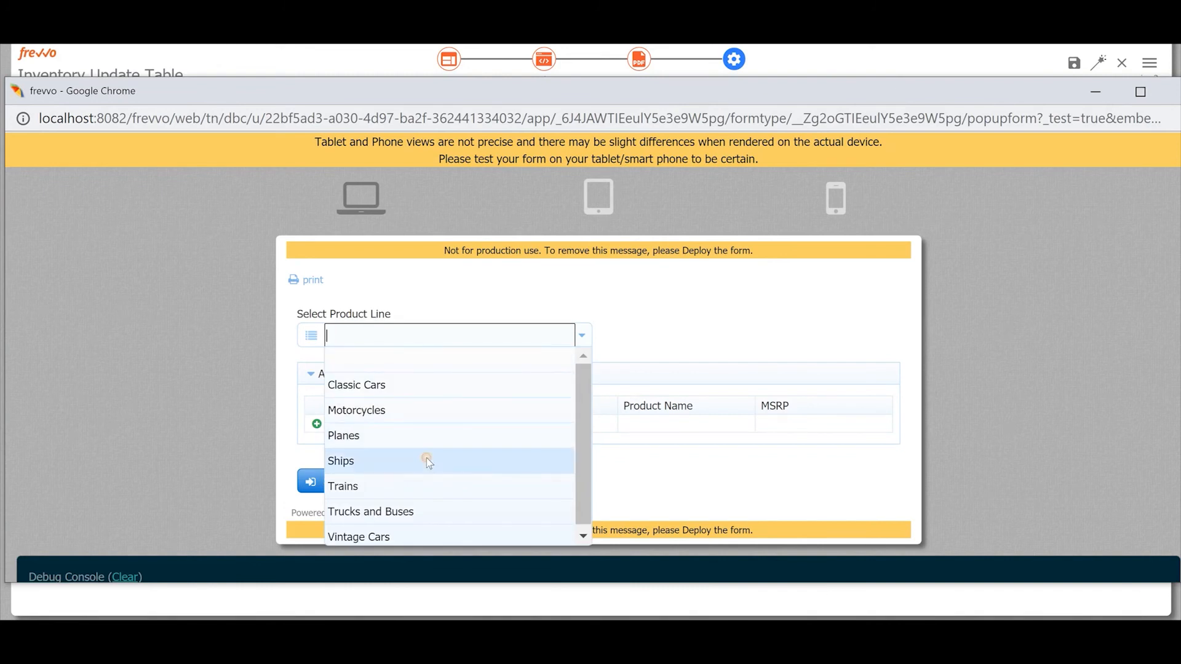
left_click(426, 460)
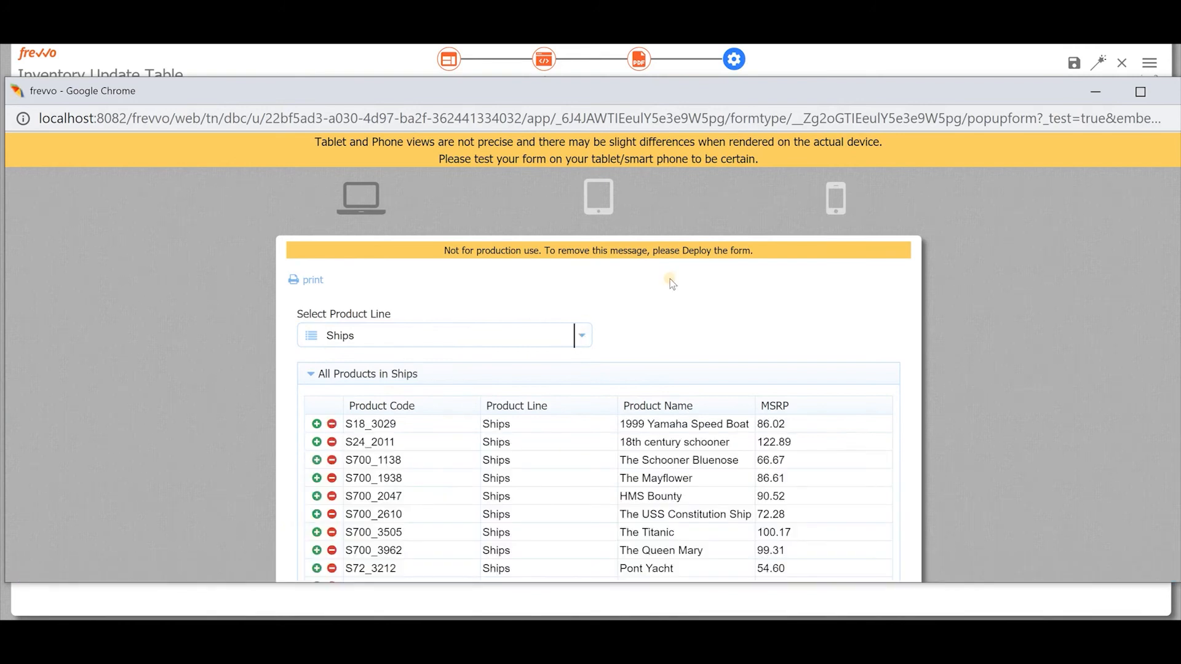
Add a row after Forsythia Lady II with product code S888_2222, product line Ships, name The Snowy Sailor and MSRP 95.95
scroll(672, 284, "down", 2)
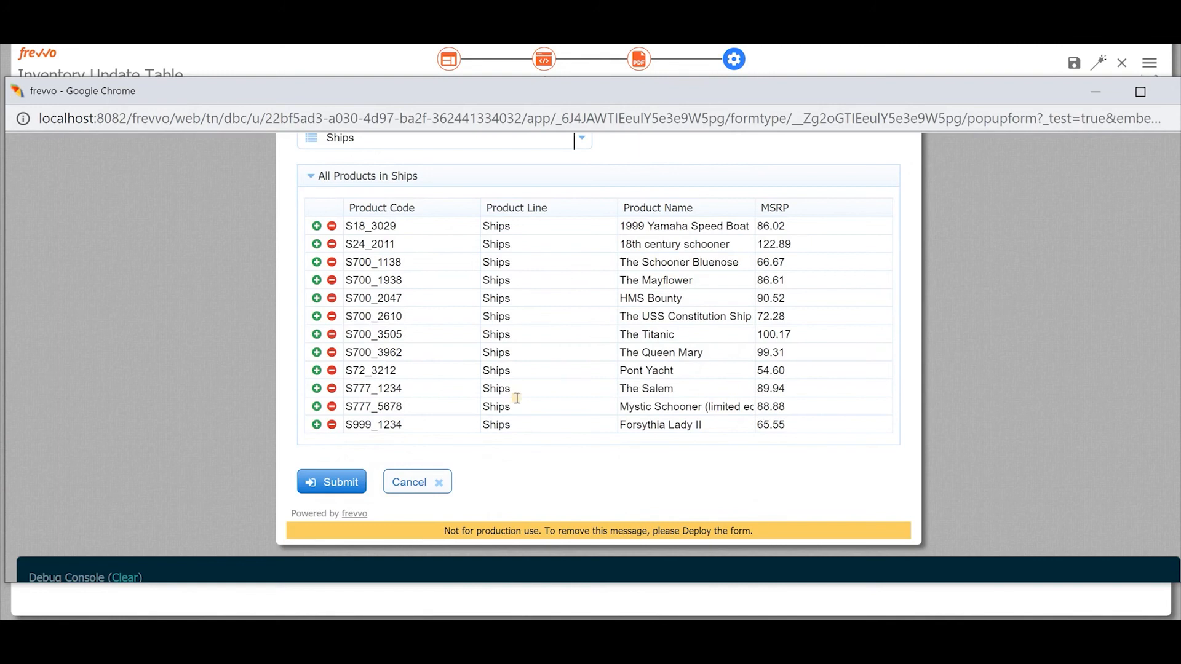
left_click(317, 425)
left_click(371, 443)
type("S888_2222")
key("Tab")
type("Ships")
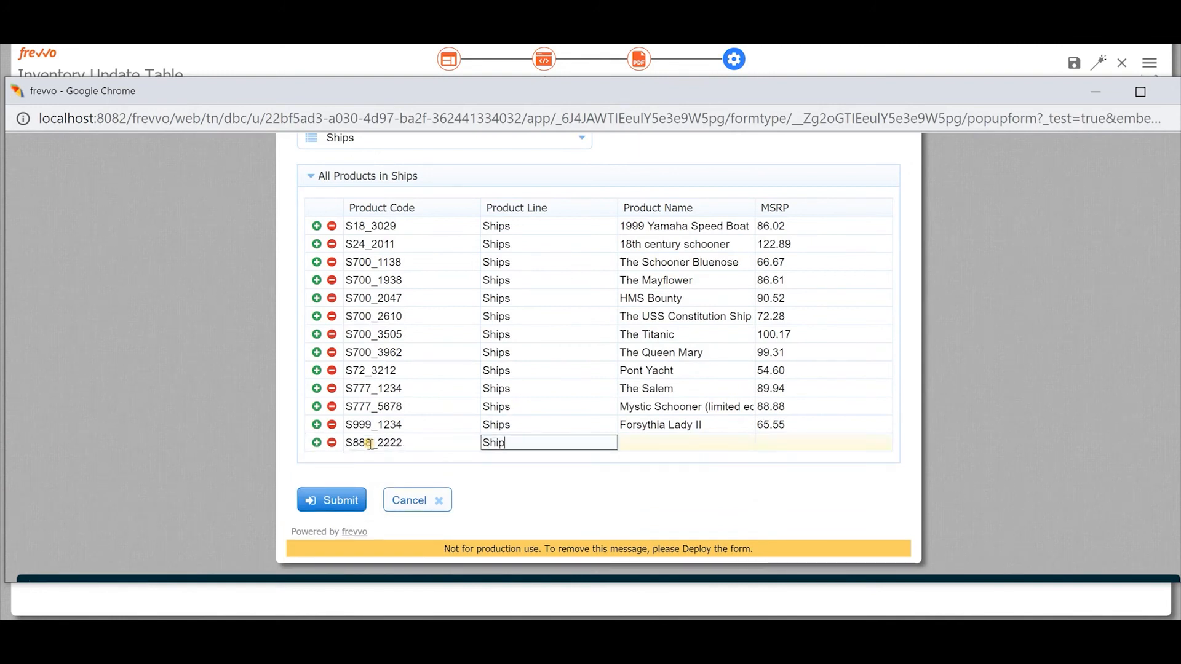
key("Tab")
type("The Snowy Sailor")
key("Tab")
type("95.95")
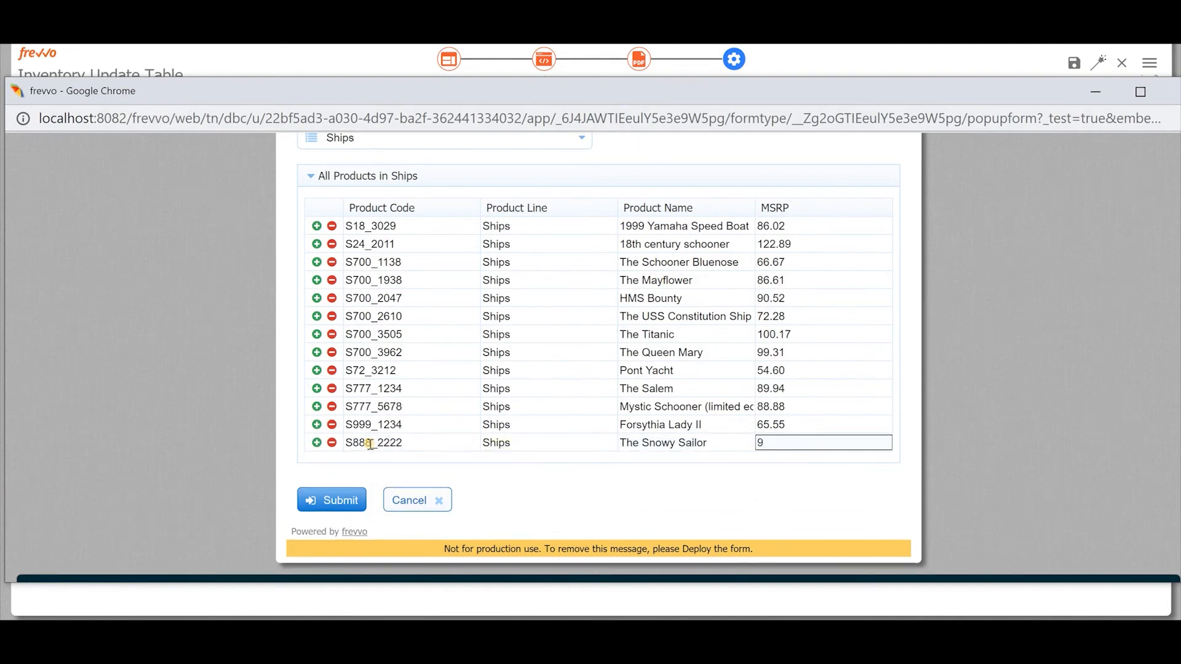
Rename The Salem to The Salem (Limited Edition) and set its MSRP to 114.55
left_click(711, 389)
type("(Limited Edition)")
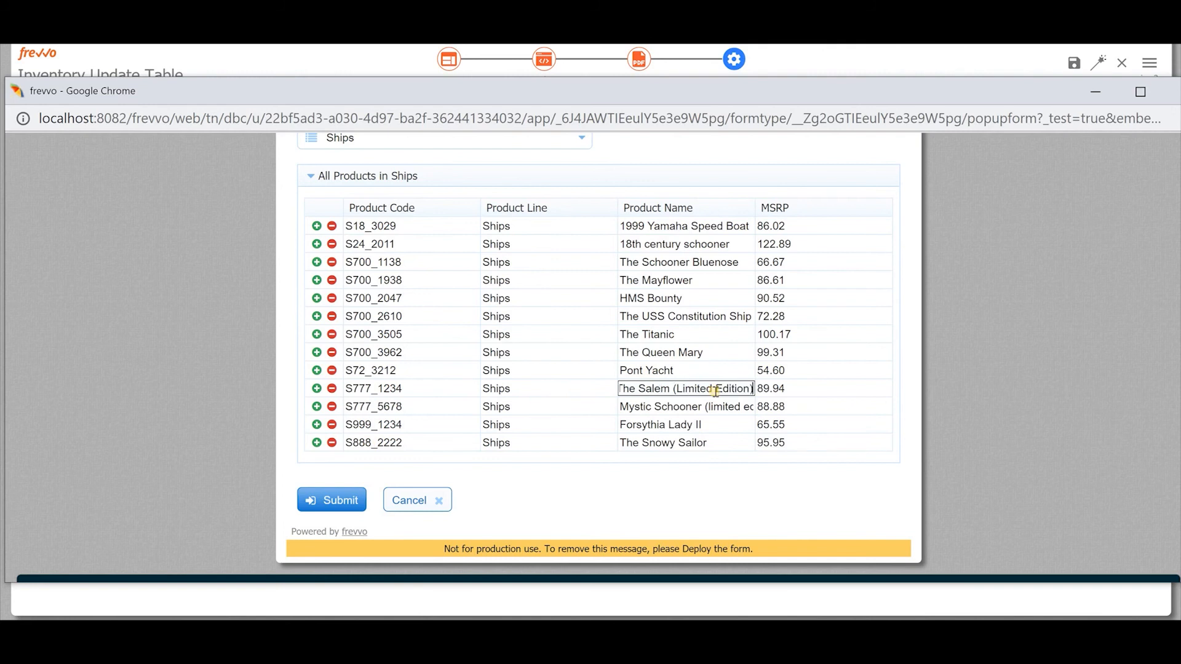
key("Tab")
type("114.55")
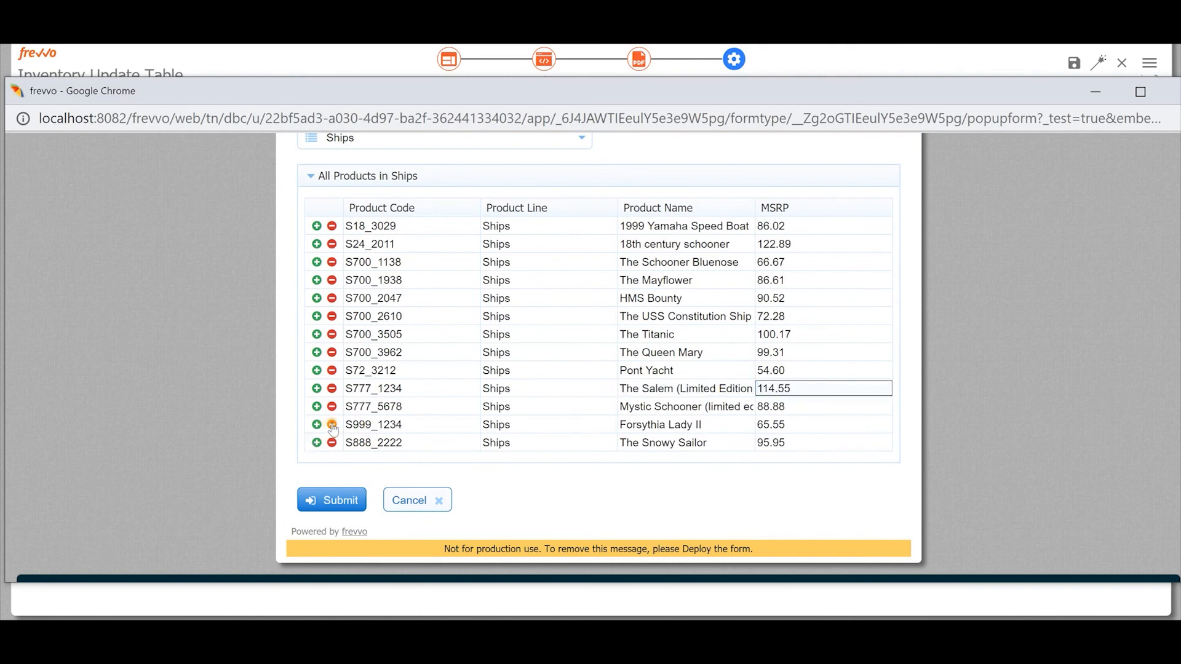
Delete the Forsythia Lady II row from the products table and submit the form
left_click(332, 425)
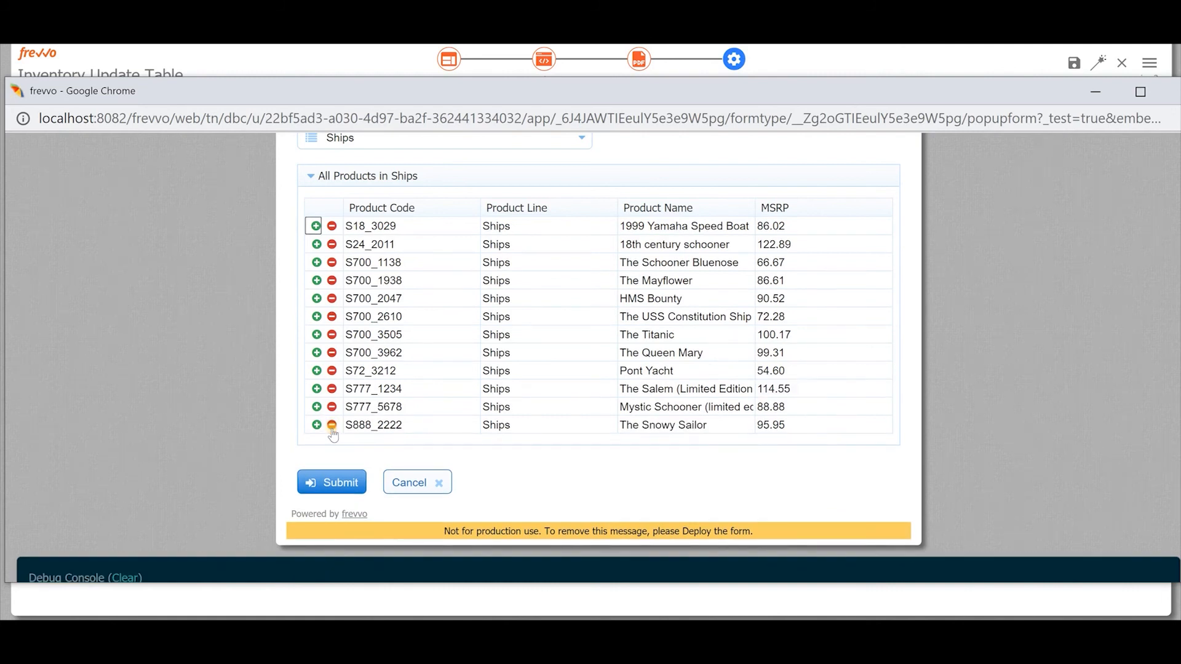
left_click(320, 483)
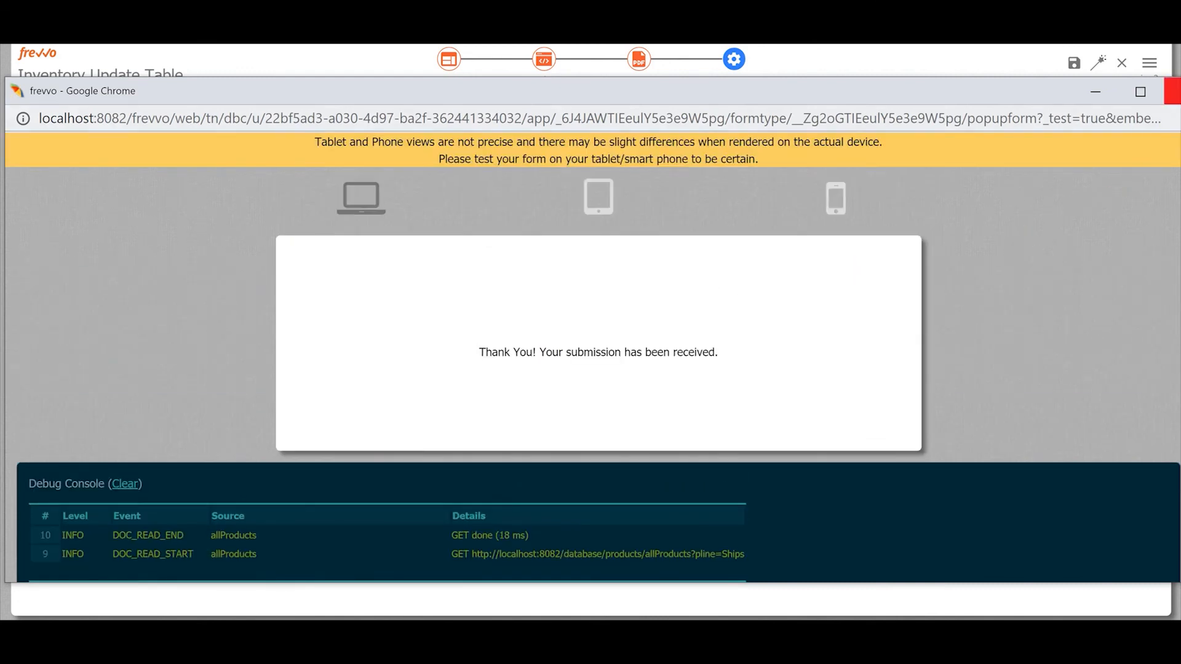
Reopen the form in test mode, choose the Ships product line and check the added, edited and deleted product rows
left_click(1171, 91)
left_click(1100, 64)
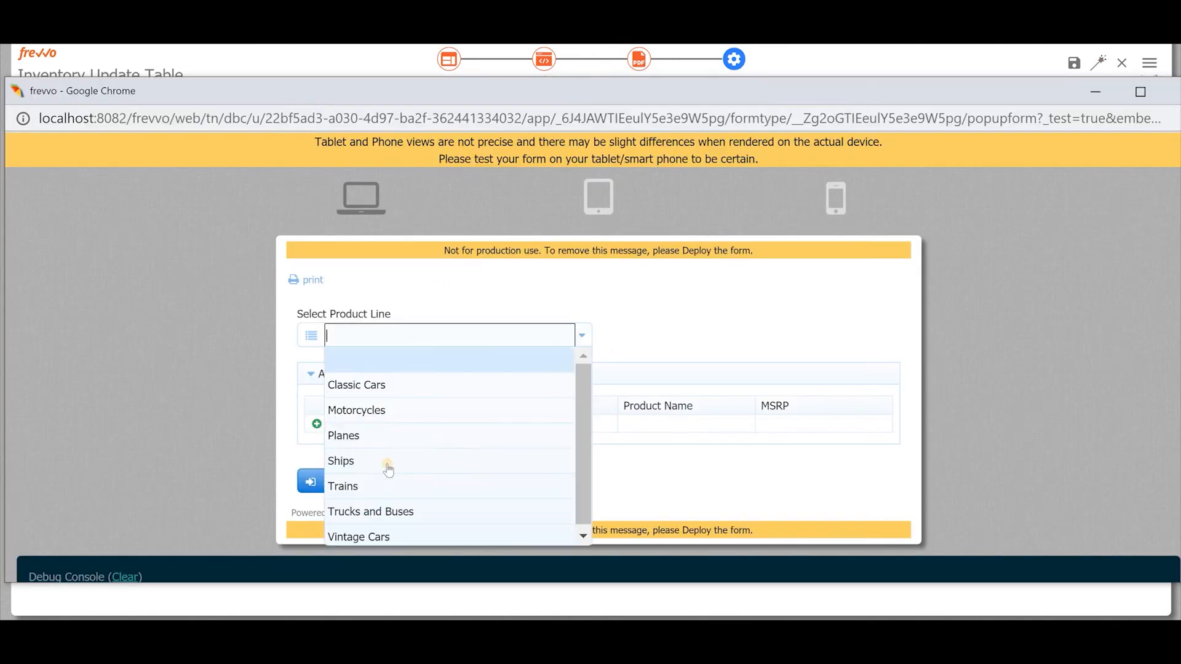
left_click(387, 460)
scroll(533, 365, "down", 5)
left_click_drag(708, 326, 619, 327)
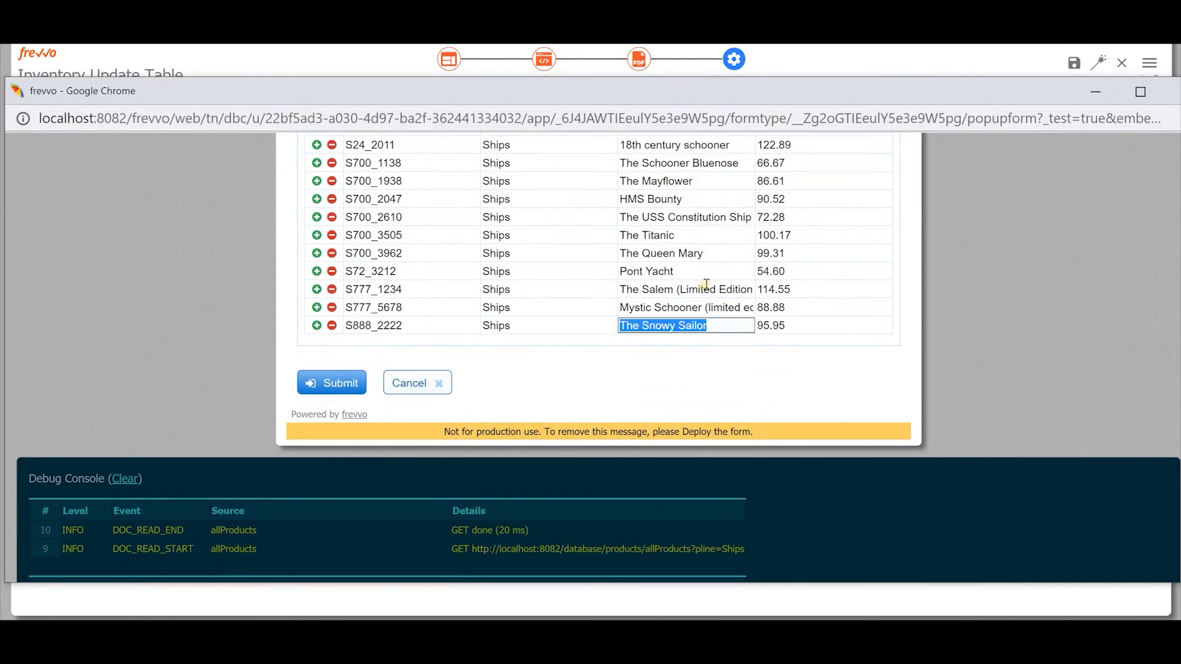
left_click_drag(673, 289, 763, 288)
scroll(563, 430, "up", 1)
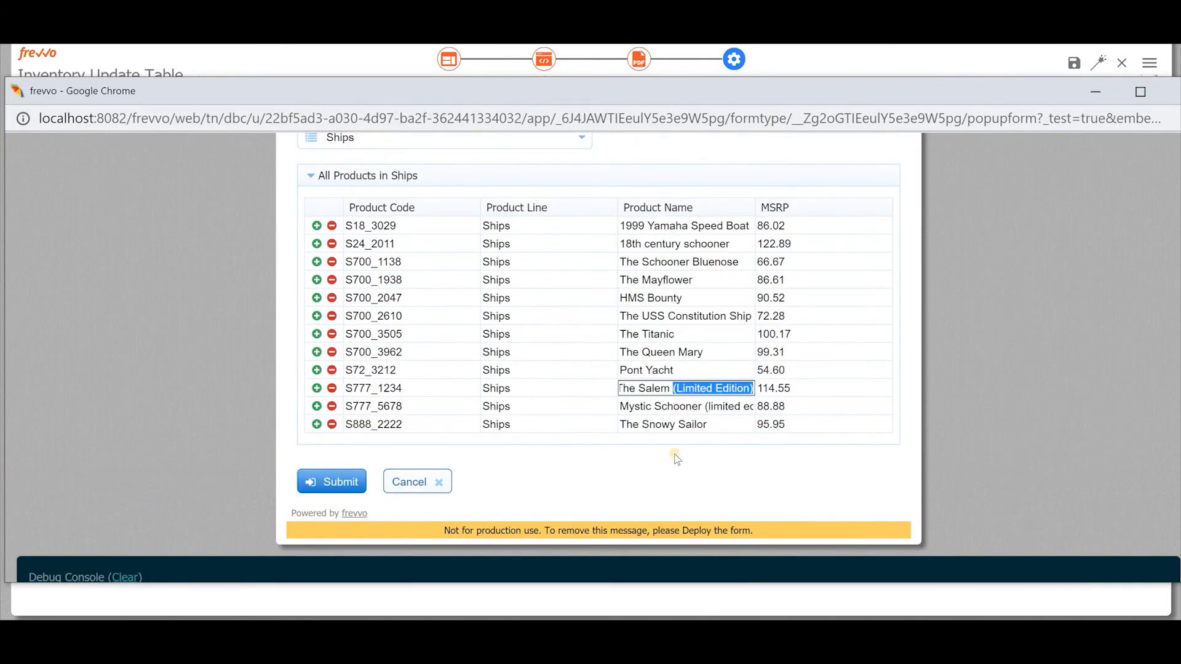
scroll(676, 457, "up", 1)
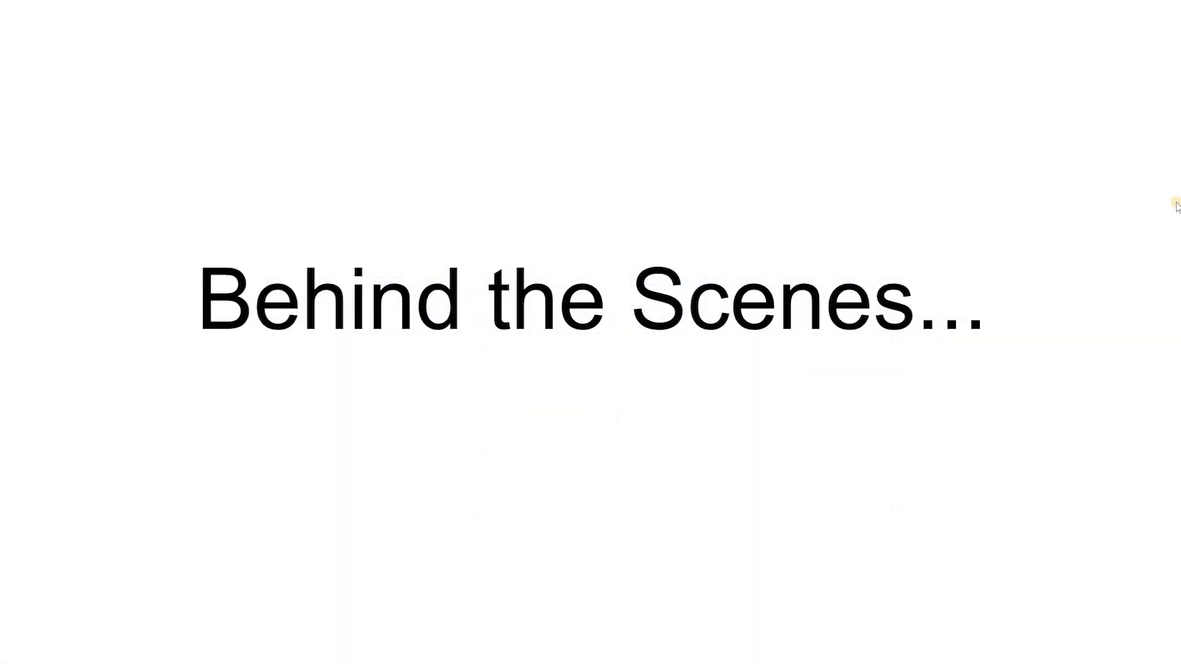